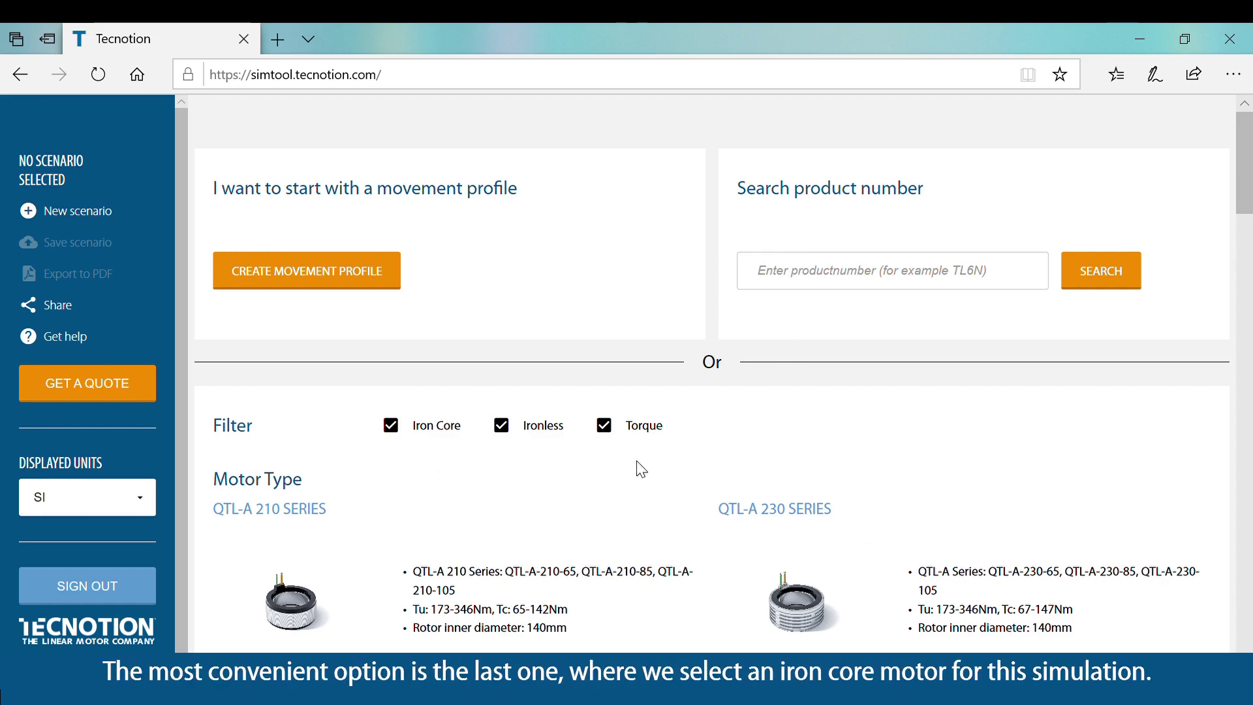
# Step: Filter out Torque and Ironless motors so only the TM, TL, TB and TBW iron core series are listed
pyautogui.click(609, 430)
pyautogui.click(505, 430)
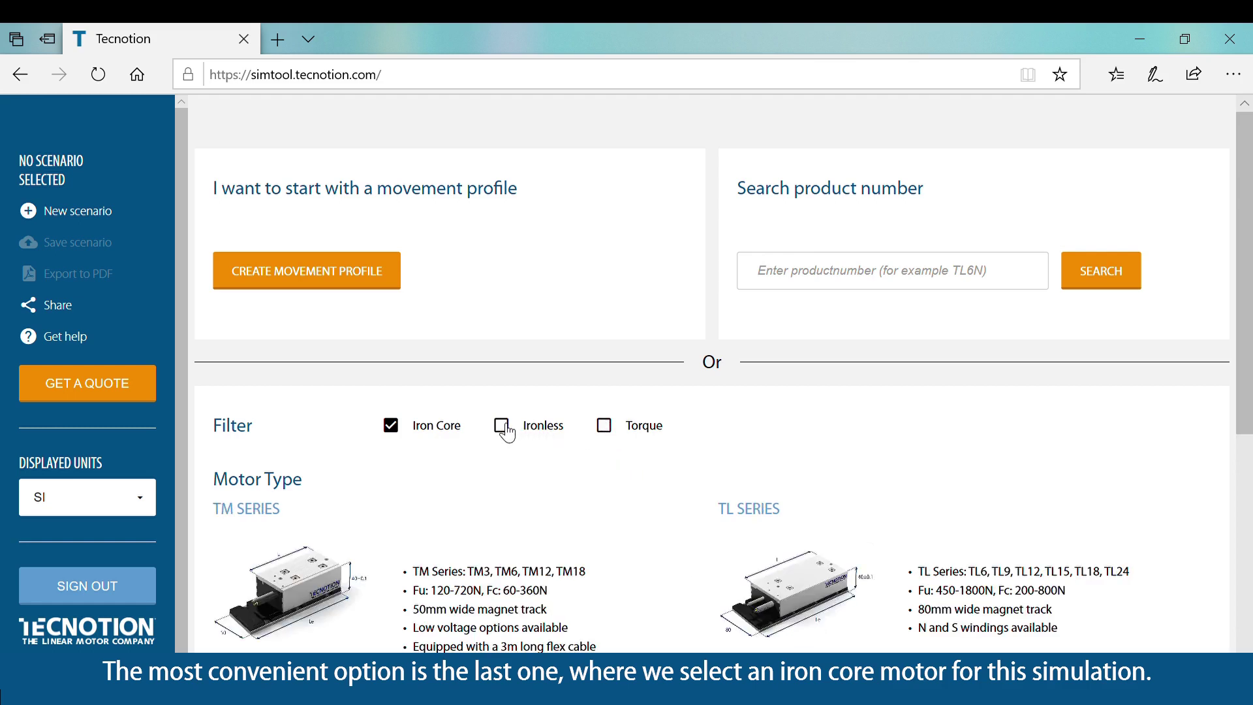
pyautogui.moveTo(1244, 257); pyautogui.dragTo(1236, 461)
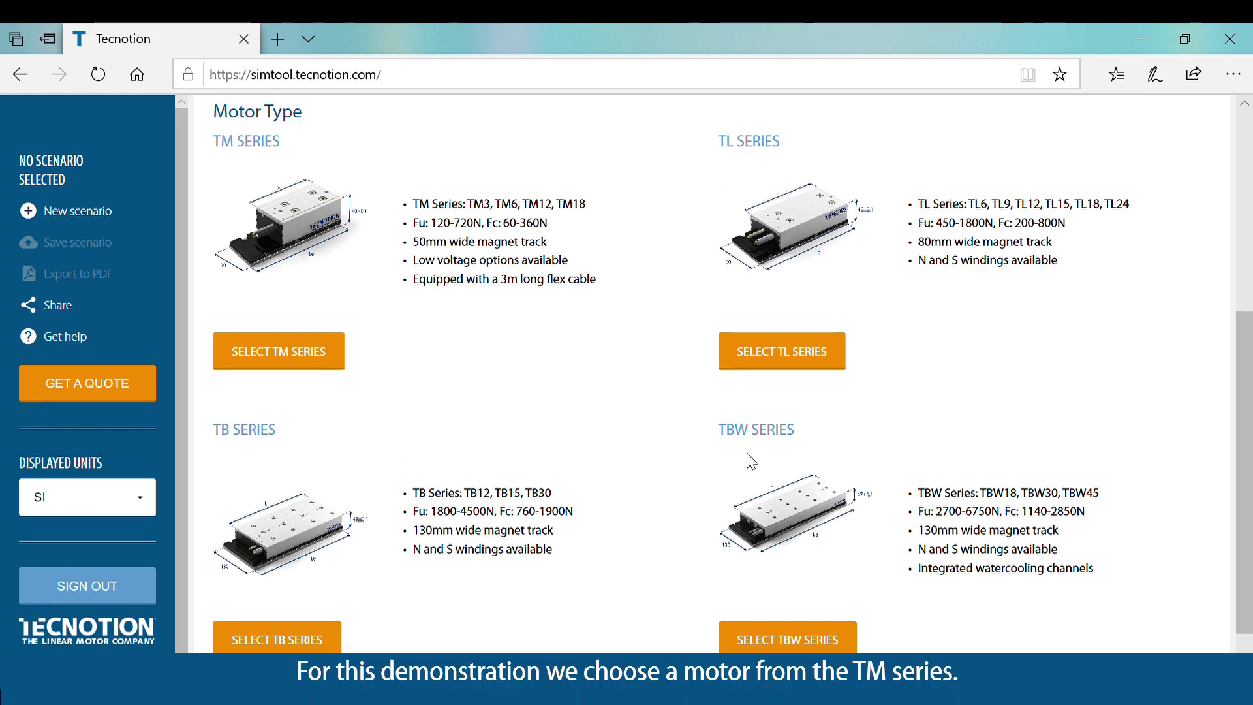
# Step: List the TM series motors and pick the TM3S to create a new scenario
pyautogui.click(305, 361)
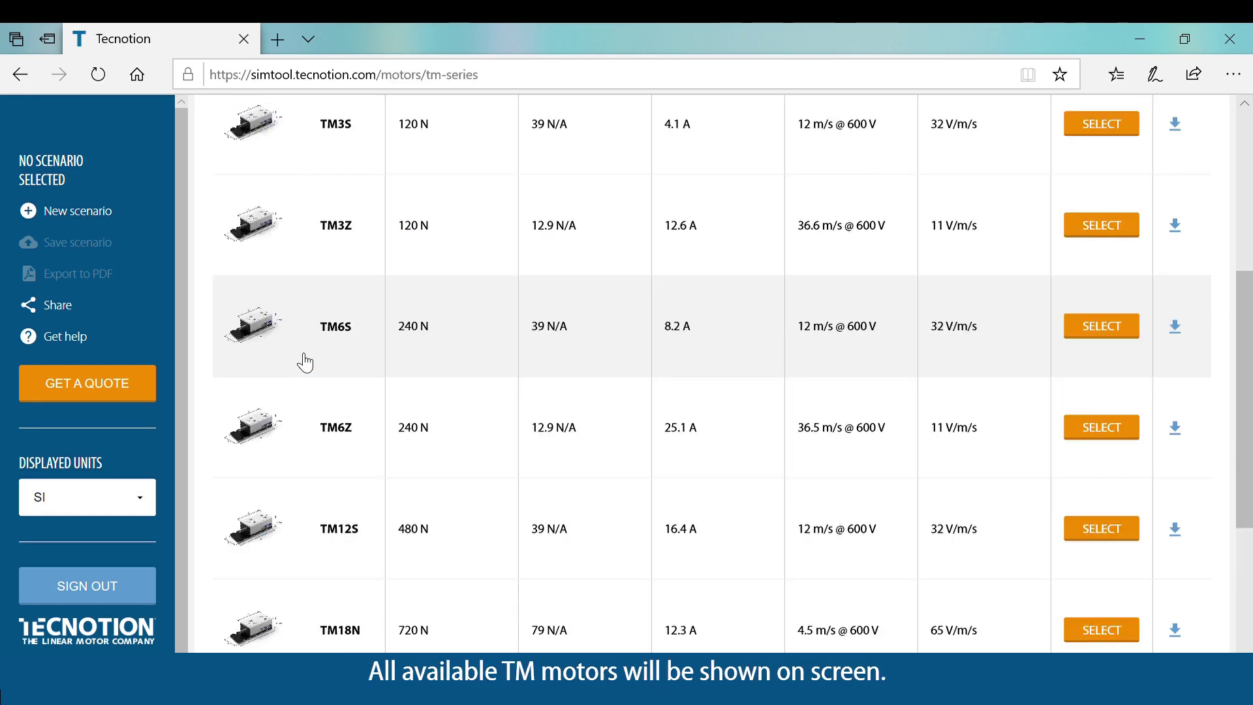
pyautogui.moveTo(1245, 364); pyautogui.dragTo(1247, 295)
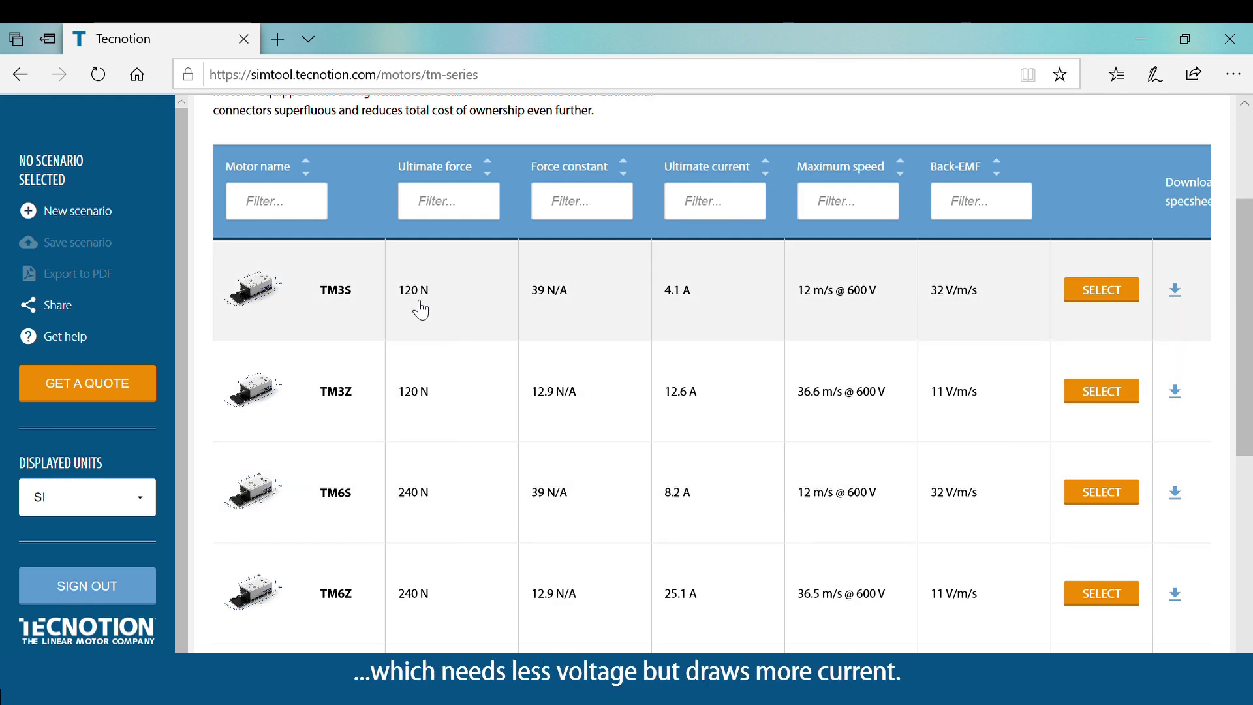
pyautogui.click(419, 304)
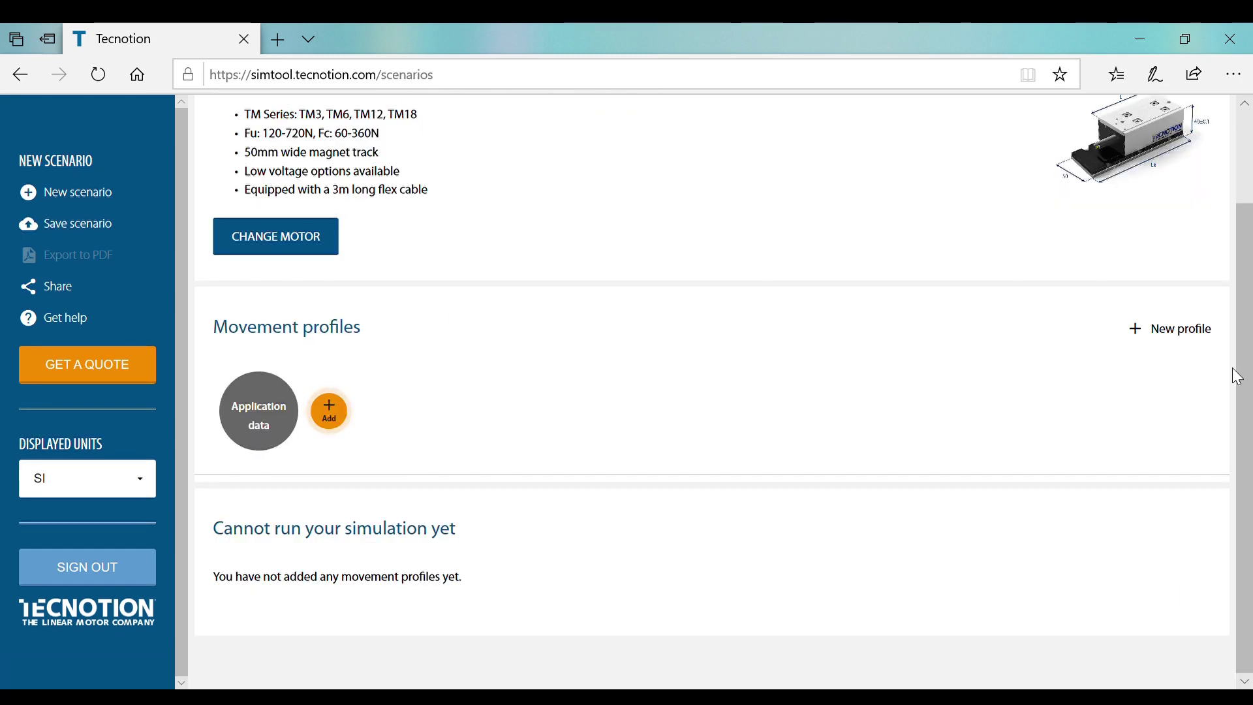
# Step: Open the Application data section and its full parameter editing dialog
pyautogui.moveTo(1241, 372); pyautogui.dragTo(1248, 258)
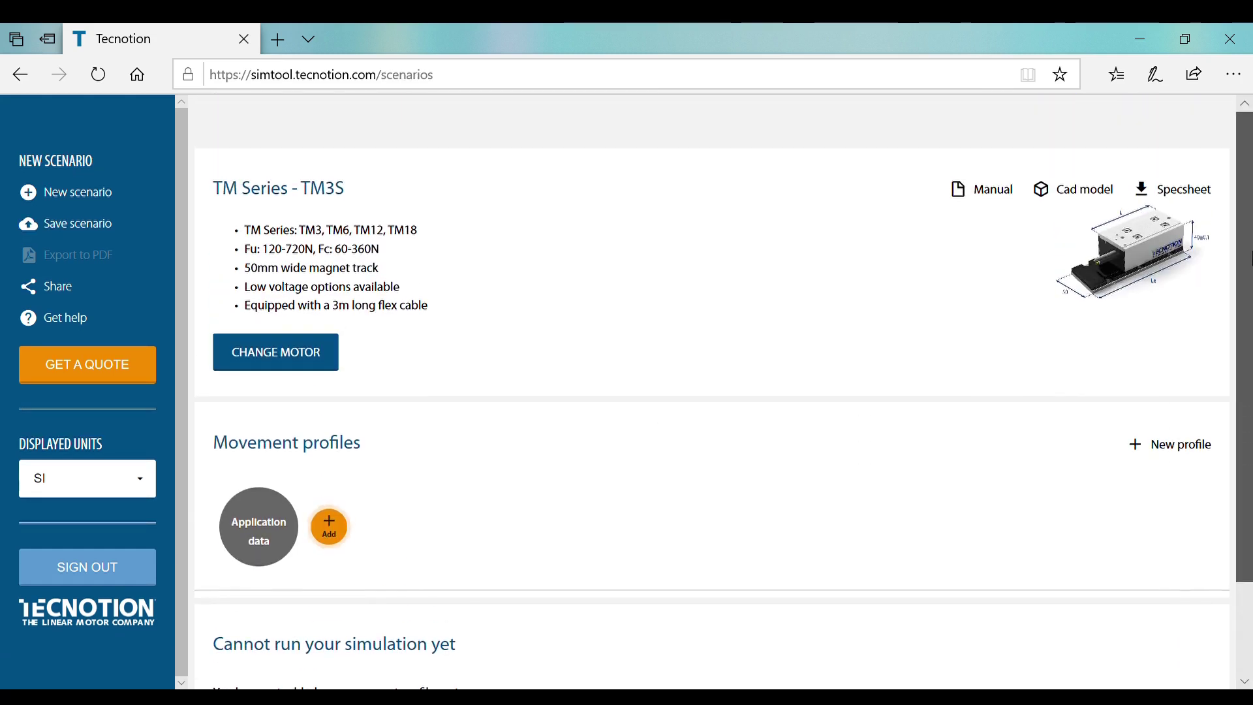
pyautogui.click(287, 539)
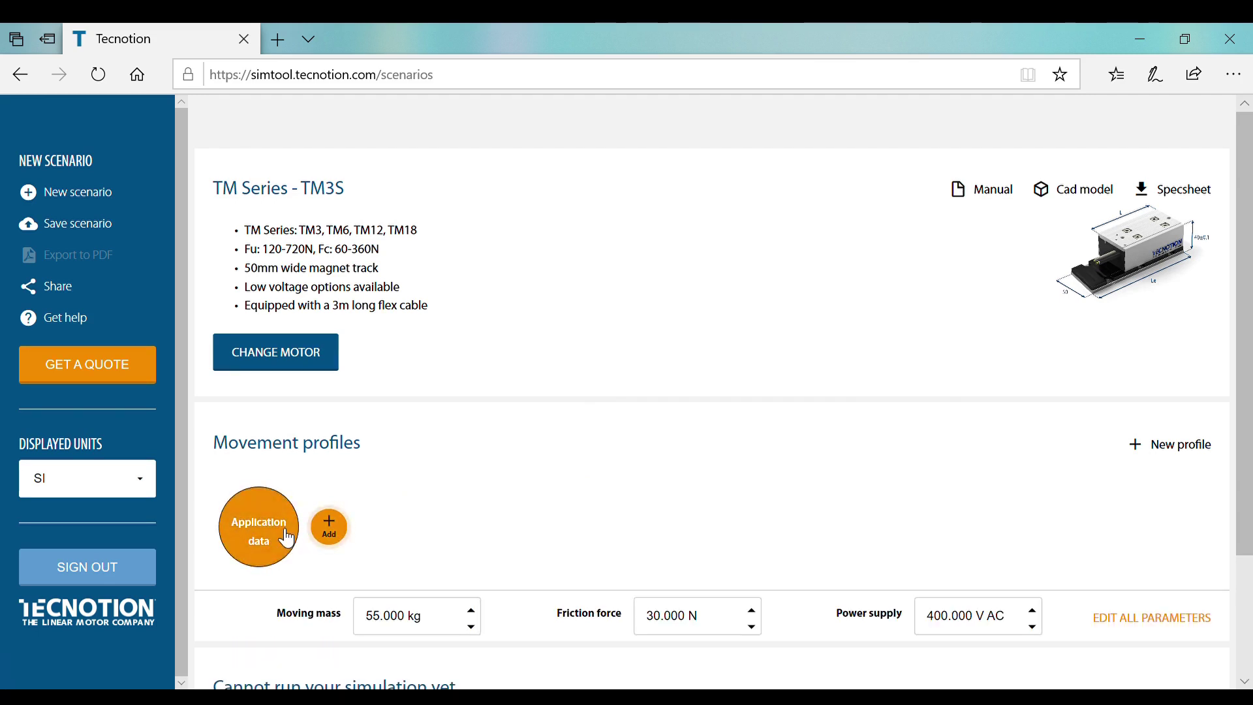
pyautogui.click(1156, 628)
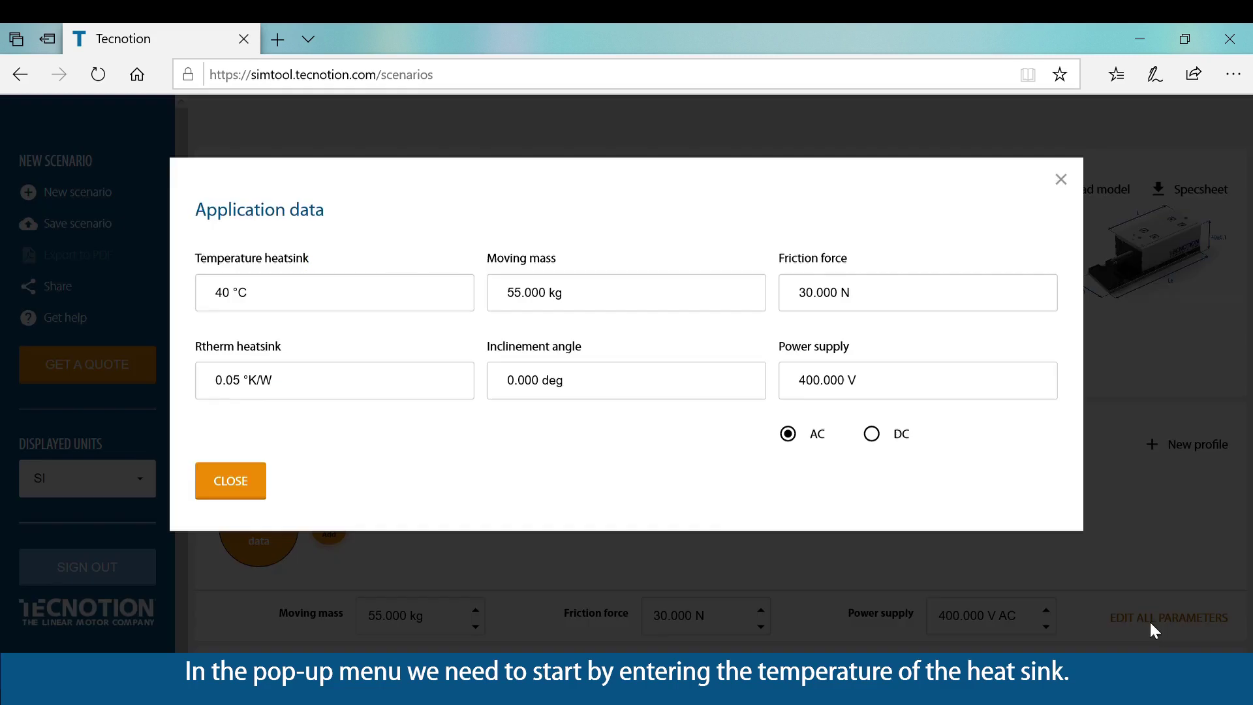
# Step: Set the heatsink temperature to 20 °C and the heatsink thermal resistance to 0.02 °K/W
pyautogui.click(335, 305)
pyautogui.press('BackSpace')
pyautogui.press('BackSpace')
pyautogui.press('BackSpace')
pyautogui.press('BackSpace')
pyautogui.press('BackSpace')
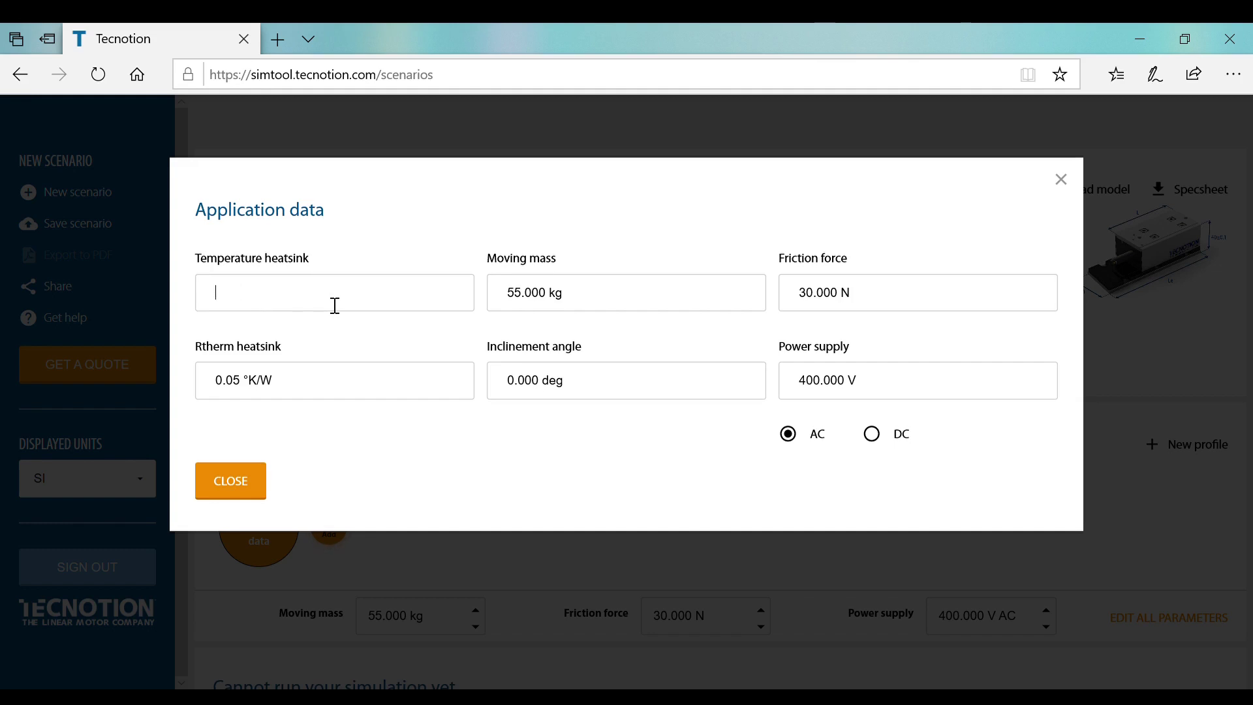
pyautogui.write('20')
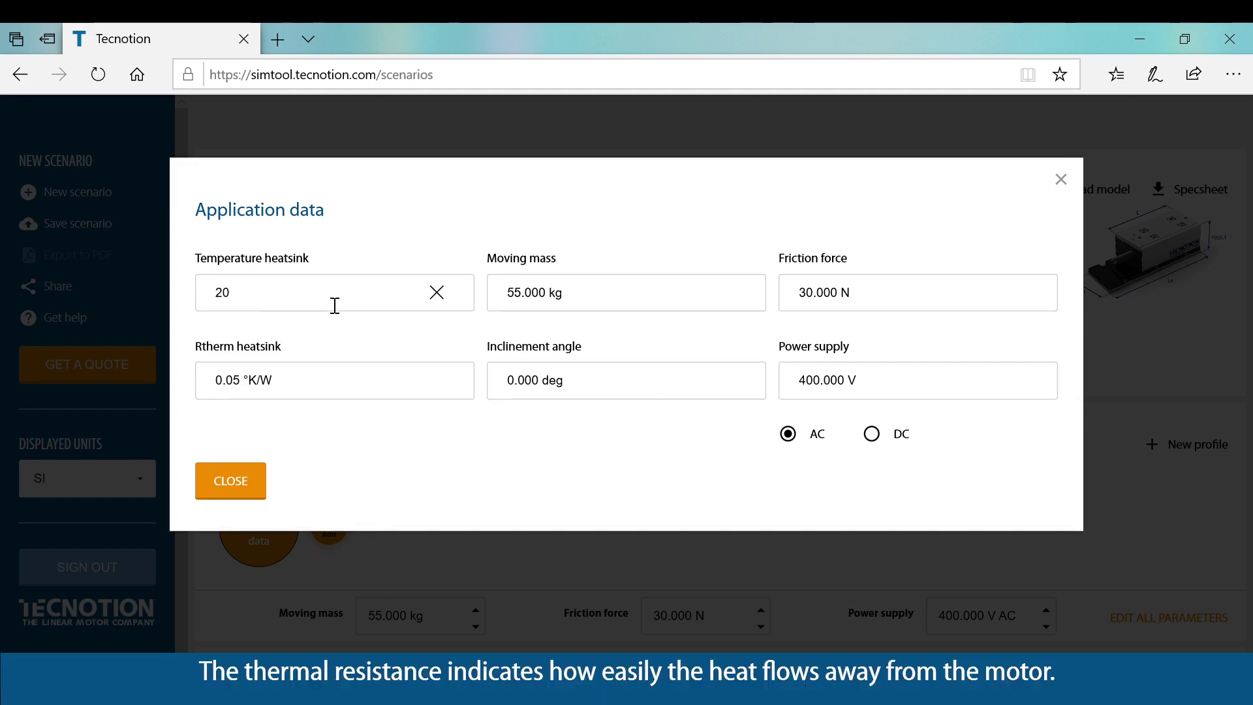
pyautogui.click(355, 389)
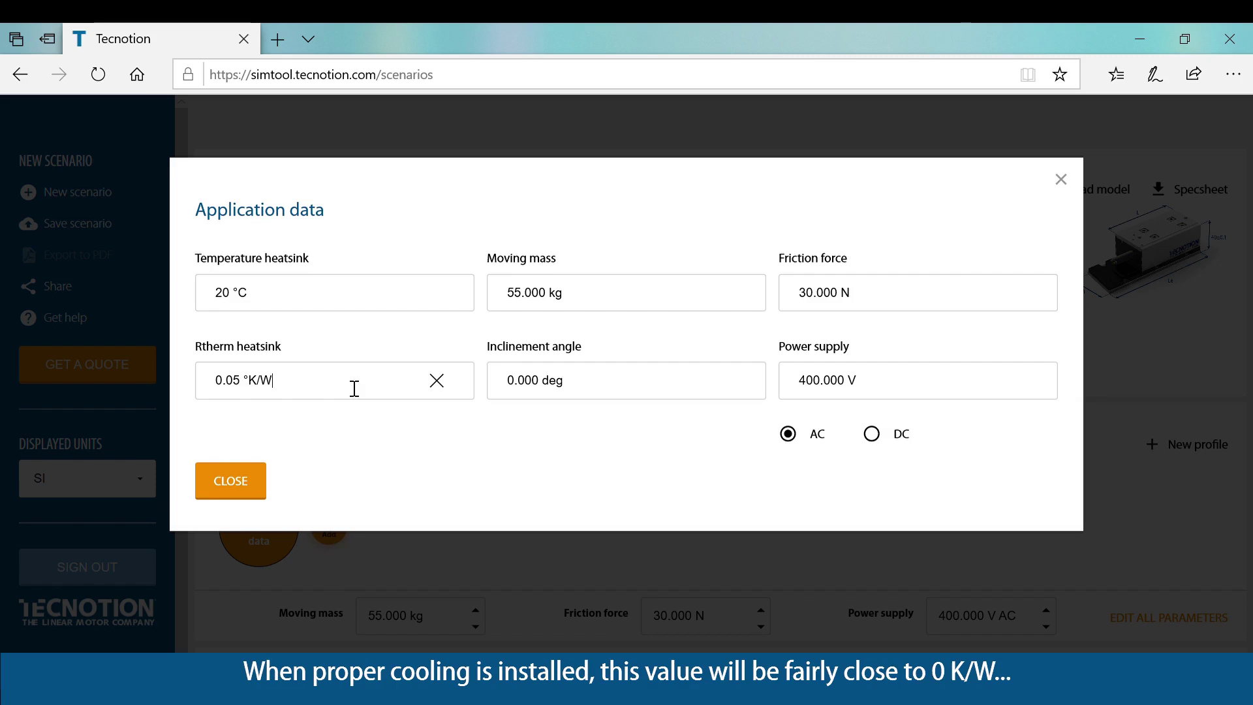
pyautogui.press('BackSpace')
pyautogui.press('BackSpace')
pyautogui.press('BackSpace')
pyautogui.press('BackSpace')
pyautogui.press('BackSpace')
pyautogui.press('BackSpace')
pyautogui.press('BackSpace')
pyautogui.press('BackSpace')
pyautogui.press('BackSpace')
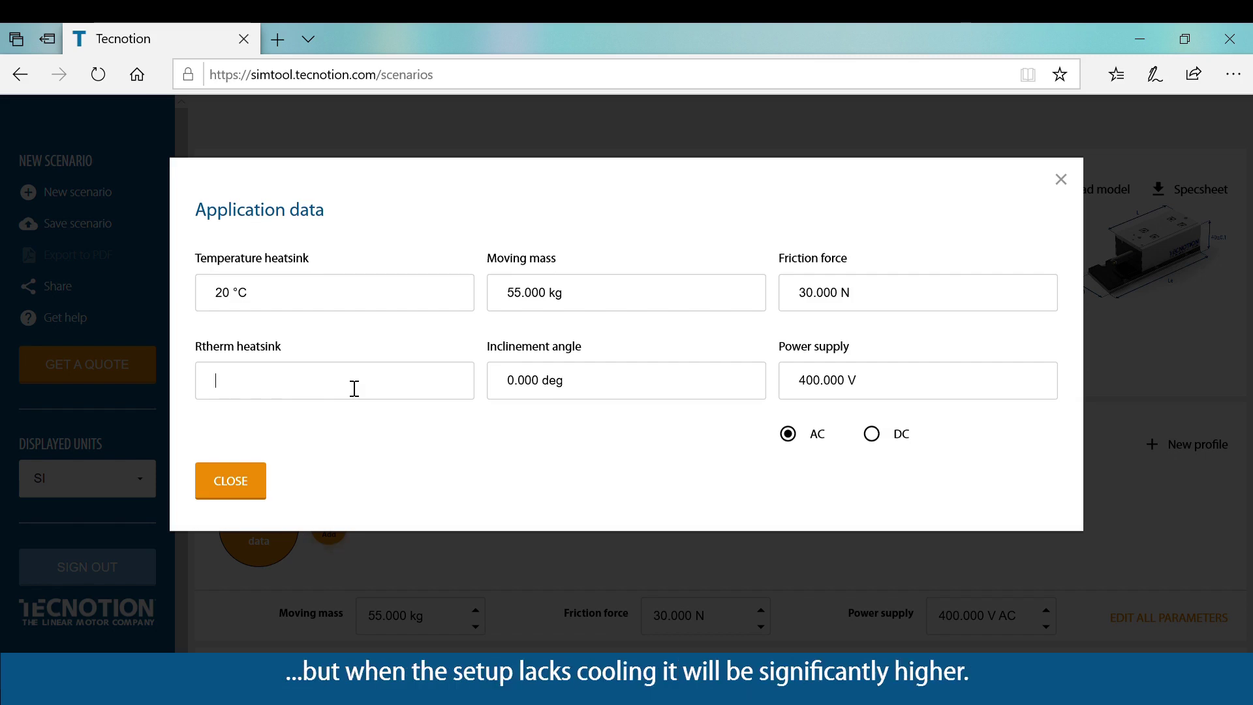
pyautogui.write('0.02')
# Step: Set moving mass to 75 kg and friction force to 10 N, then close the dialog
pyautogui.click(633, 292)
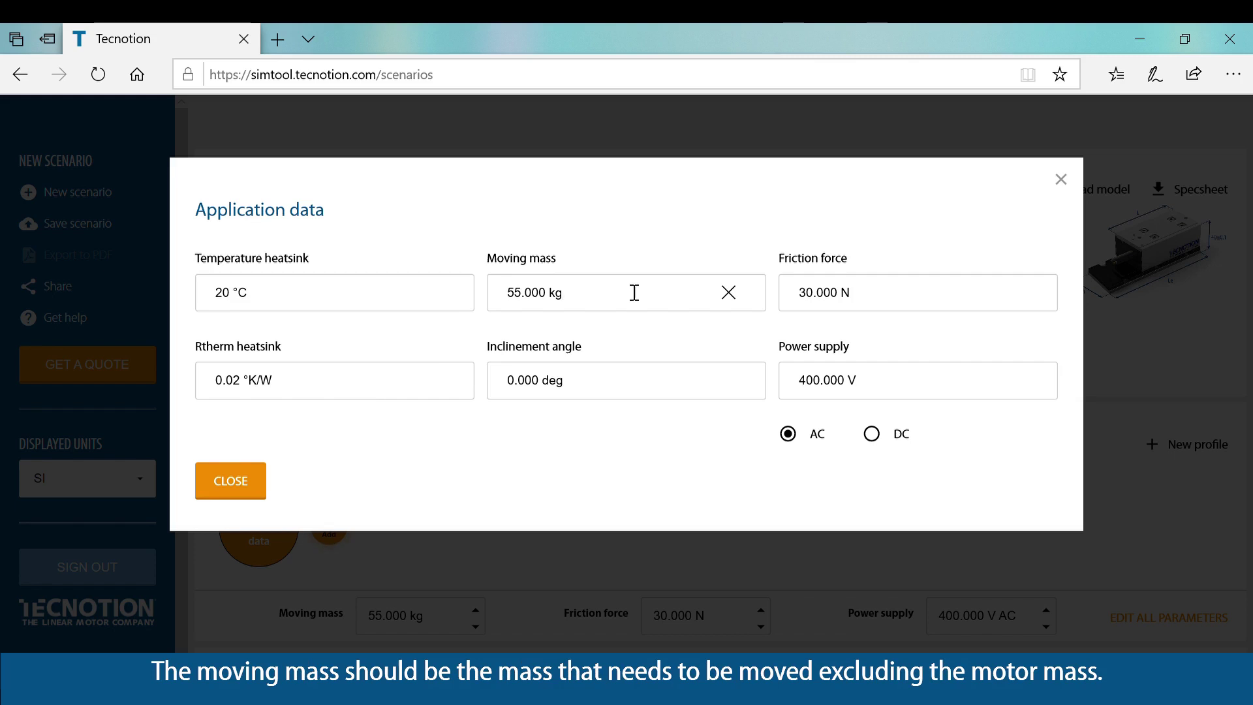
pyautogui.press('BackSpace')
pyautogui.press('BackSpace')
pyautogui.press('BackSpace')
pyautogui.press('BackSpace')
pyautogui.press('BackSpace')
pyautogui.press('BackSpace')
pyautogui.press('BackSpace')
pyautogui.press('BackSpace')
pyautogui.press('BackSpace')
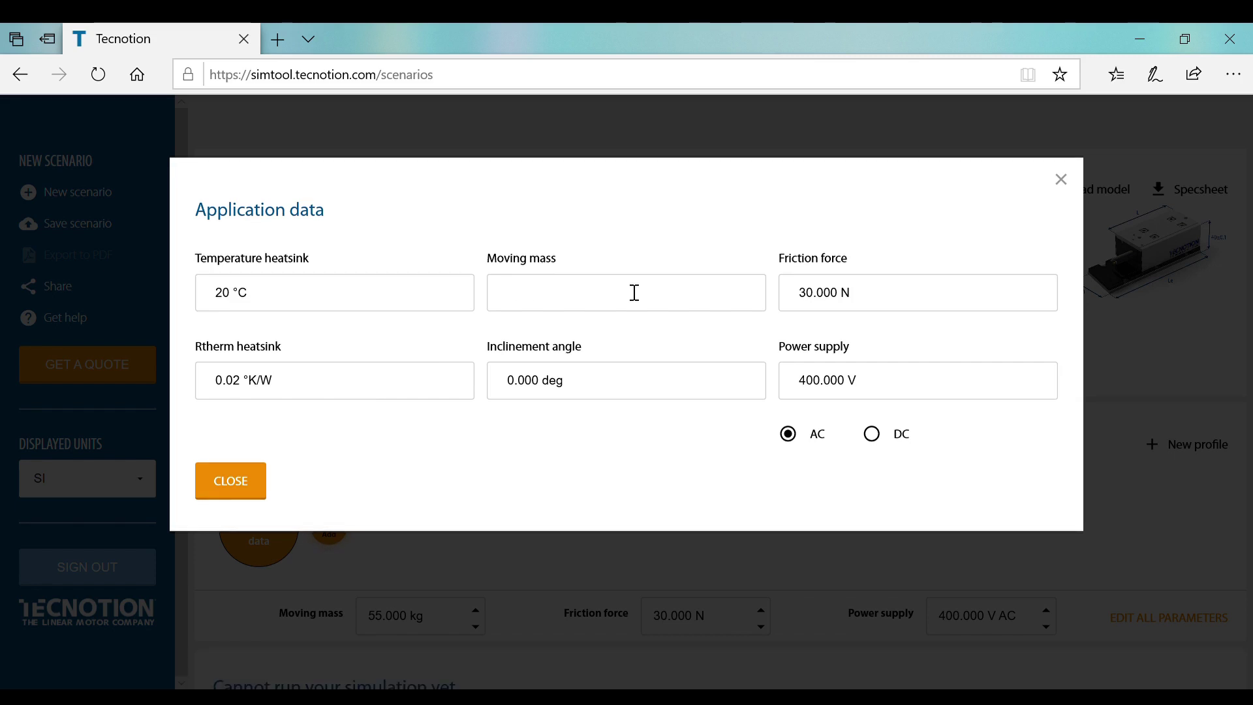
pyautogui.write('75')
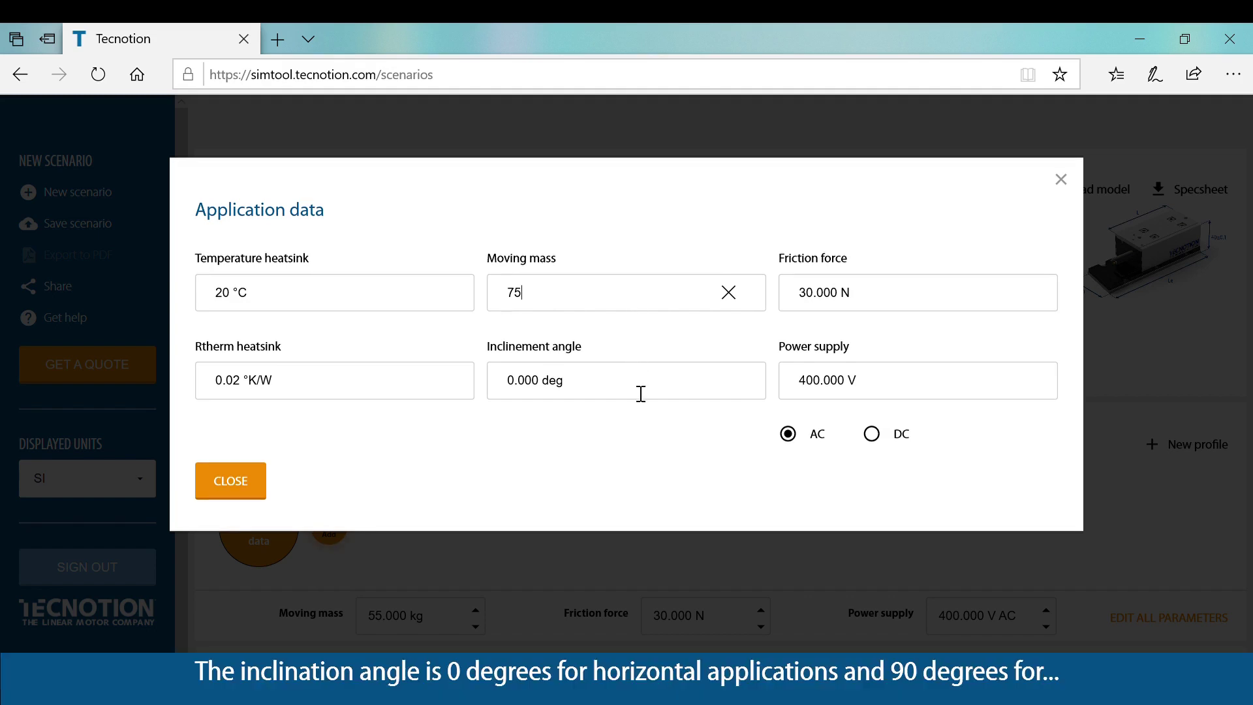
pyautogui.click(641, 394)
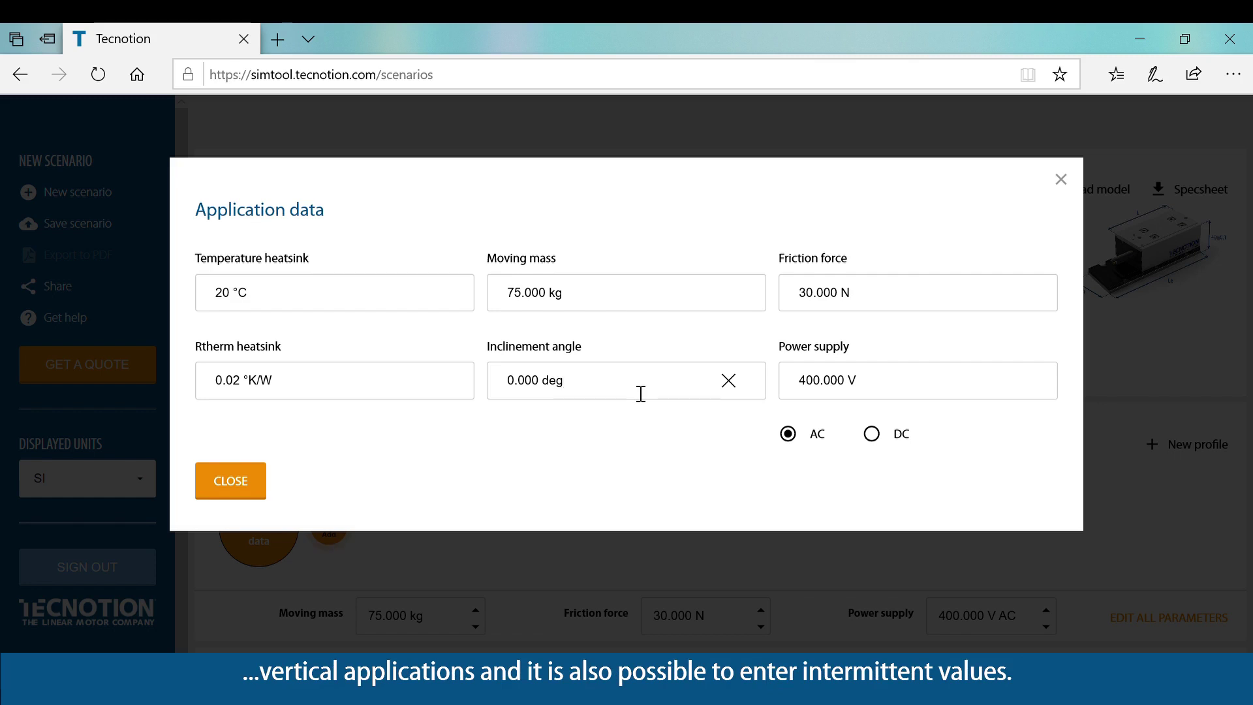
pyautogui.click(944, 303)
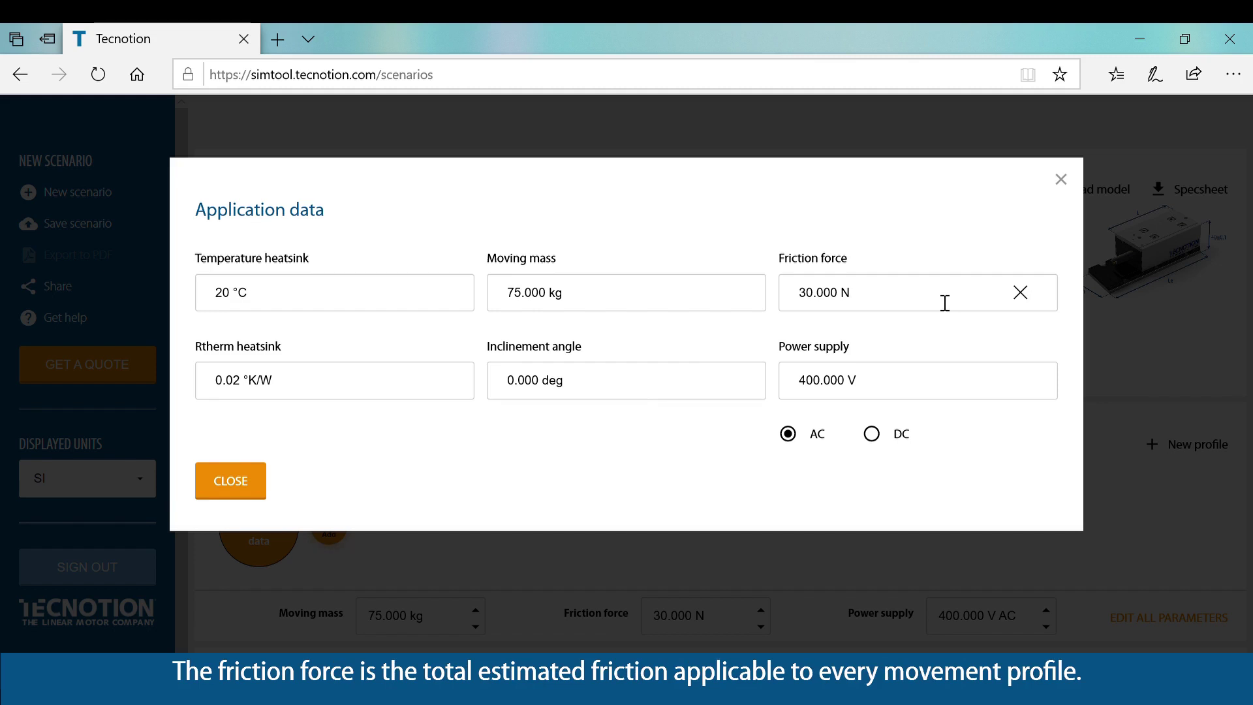
pyautogui.press('BackSpace')
pyautogui.press('BackSpace')
pyautogui.press('BackSpace')
pyautogui.press('BackSpace')
pyautogui.press('BackSpace')
pyautogui.press('BackSpace')
pyautogui.press('BackSpace')
pyautogui.press('BackSpace')
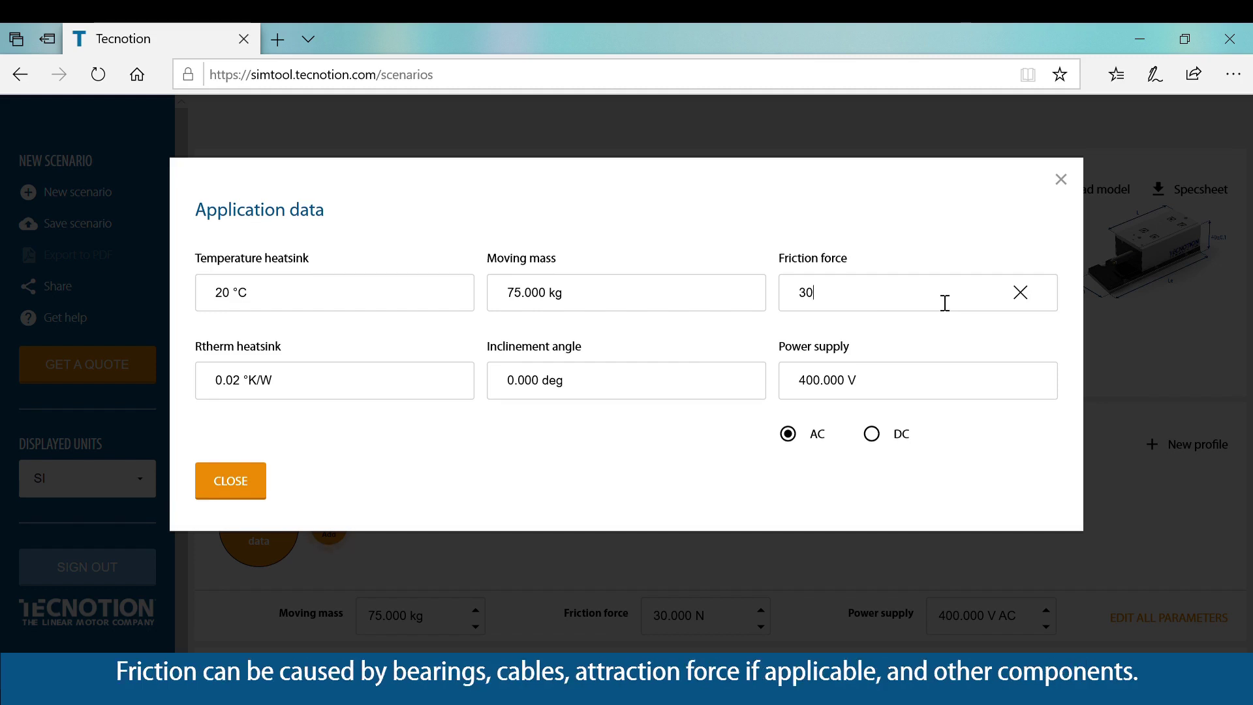
pyautogui.write('10')
pyautogui.click(945, 386)
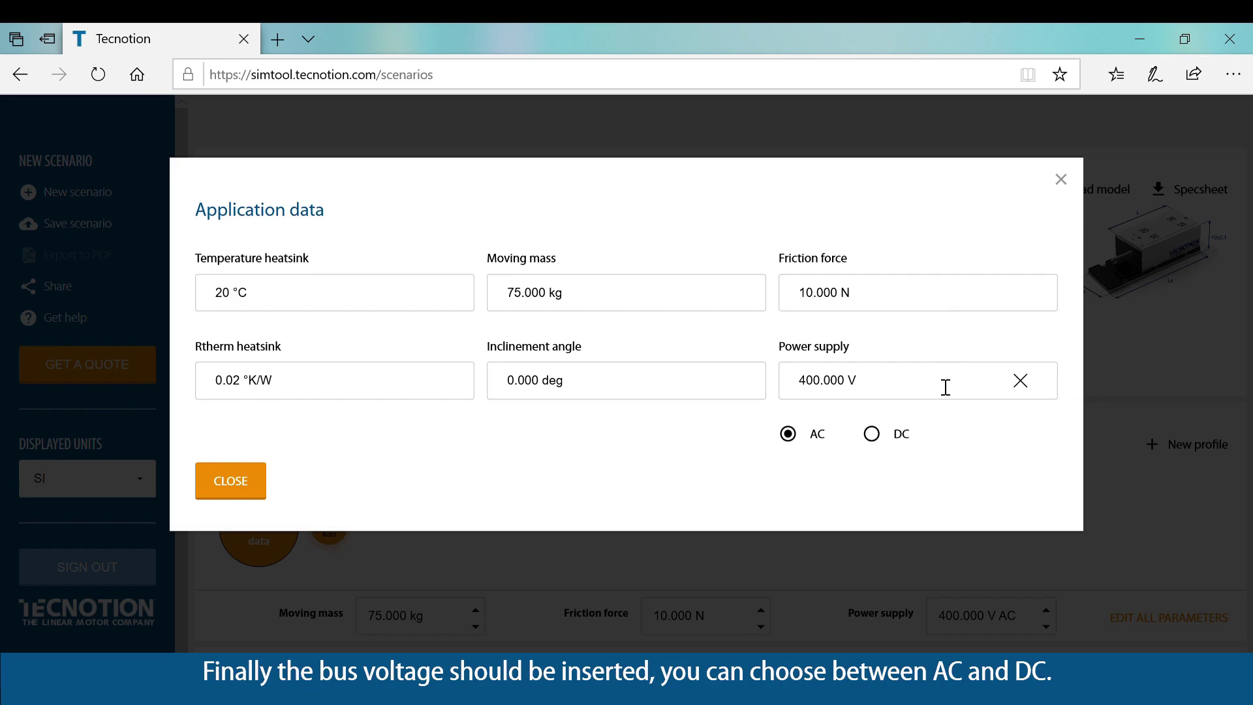
pyautogui.press('Return')
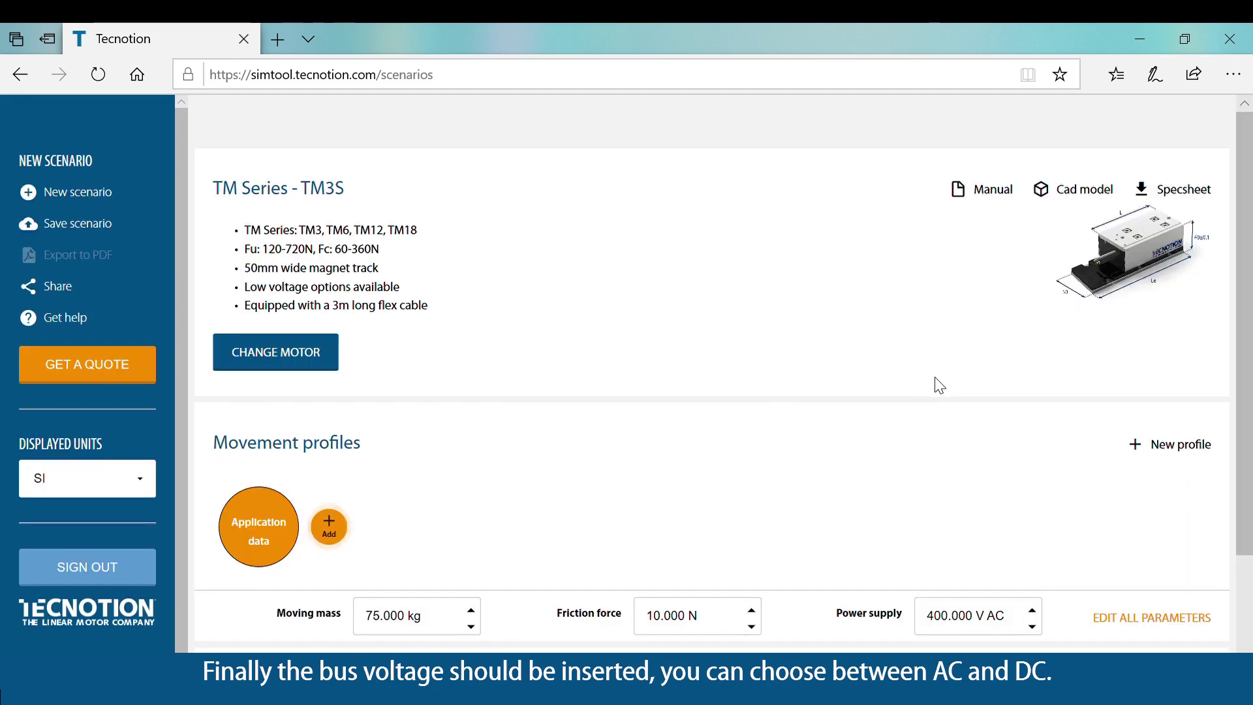
# Step: Add a new movement profile of type Point to point trapezoidal movement (t3rd)
pyautogui.click(329, 528)
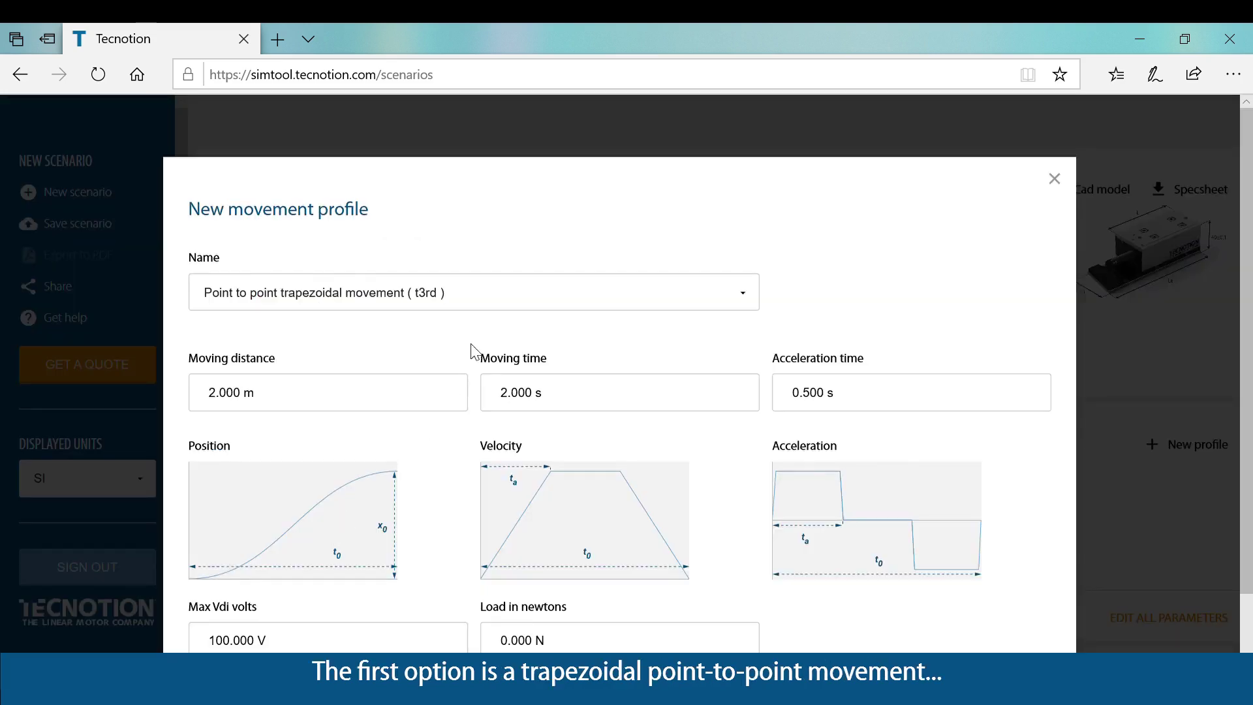
pyautogui.click(496, 289)
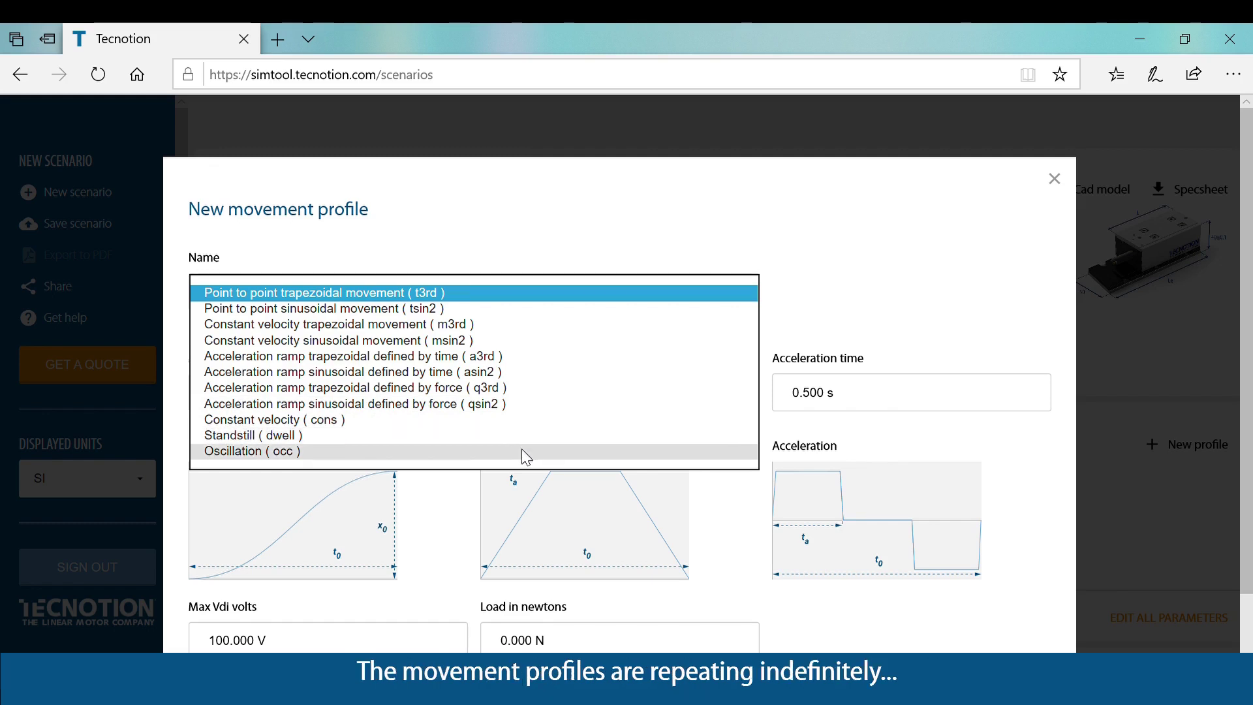
pyautogui.click(522, 299)
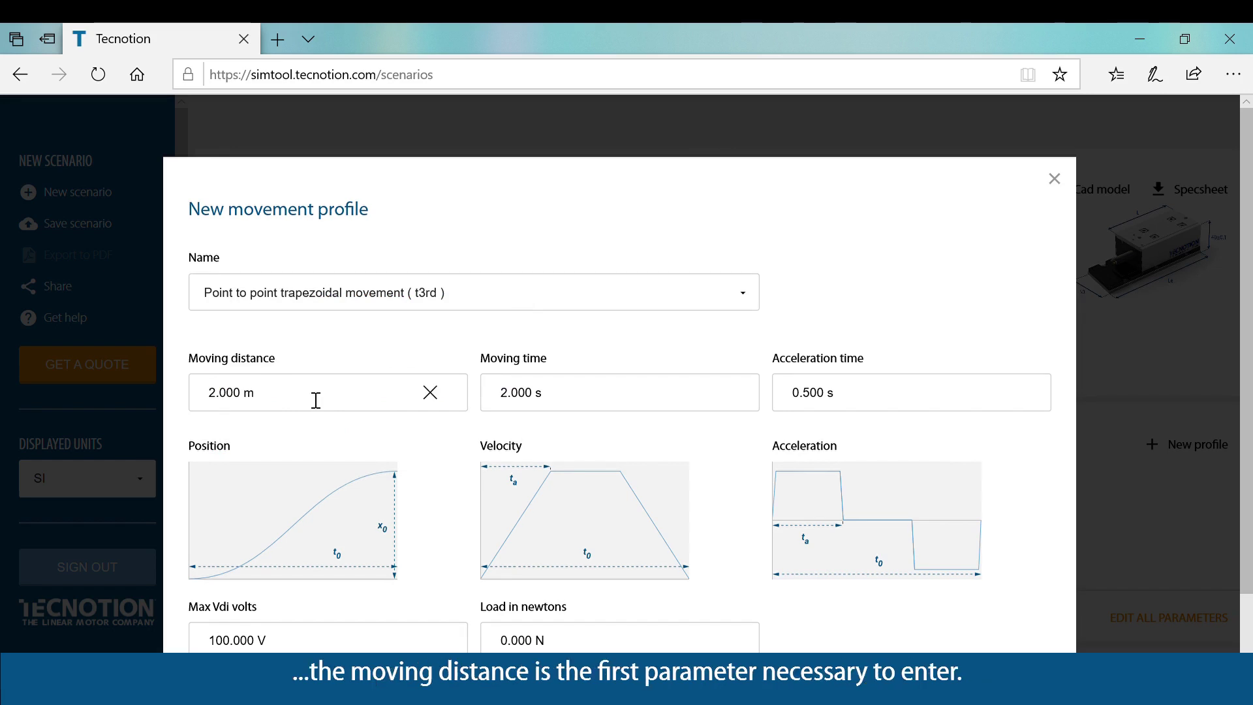
# Step: Create the t3rd profile with 1.5 m distance, 2.200 s moving time, 0.300 s acceleration and 0 N load
pyautogui.press('BackSpace')
pyautogui.press('BackSpace')
pyautogui.press('BackSpace')
pyautogui.press('BackSpace')
pyautogui.write('1.5')
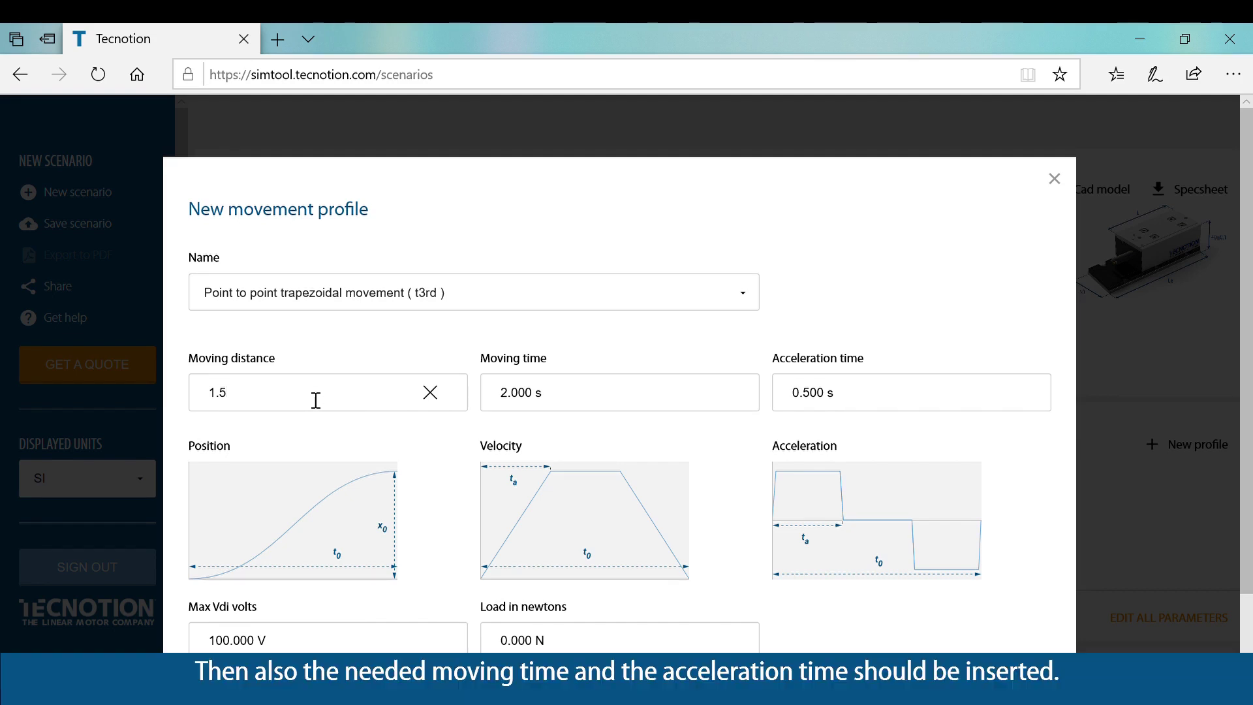
pyautogui.click(623, 397)
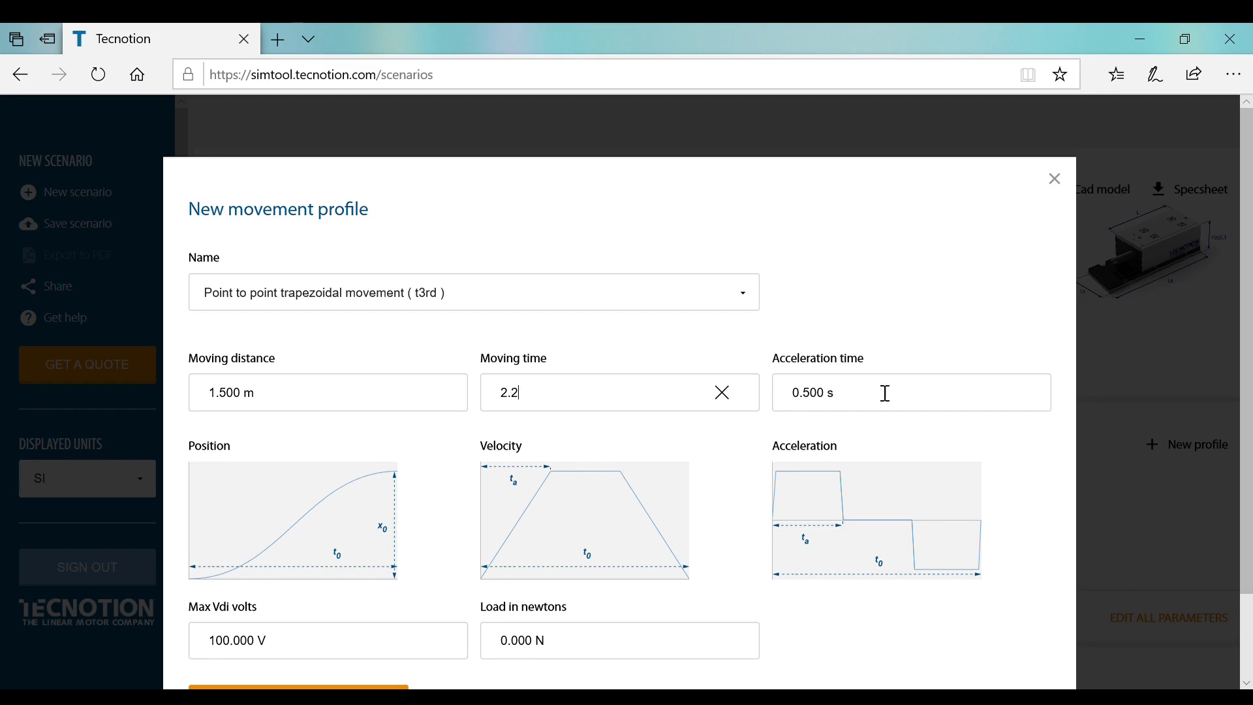
pyautogui.click(917, 396)
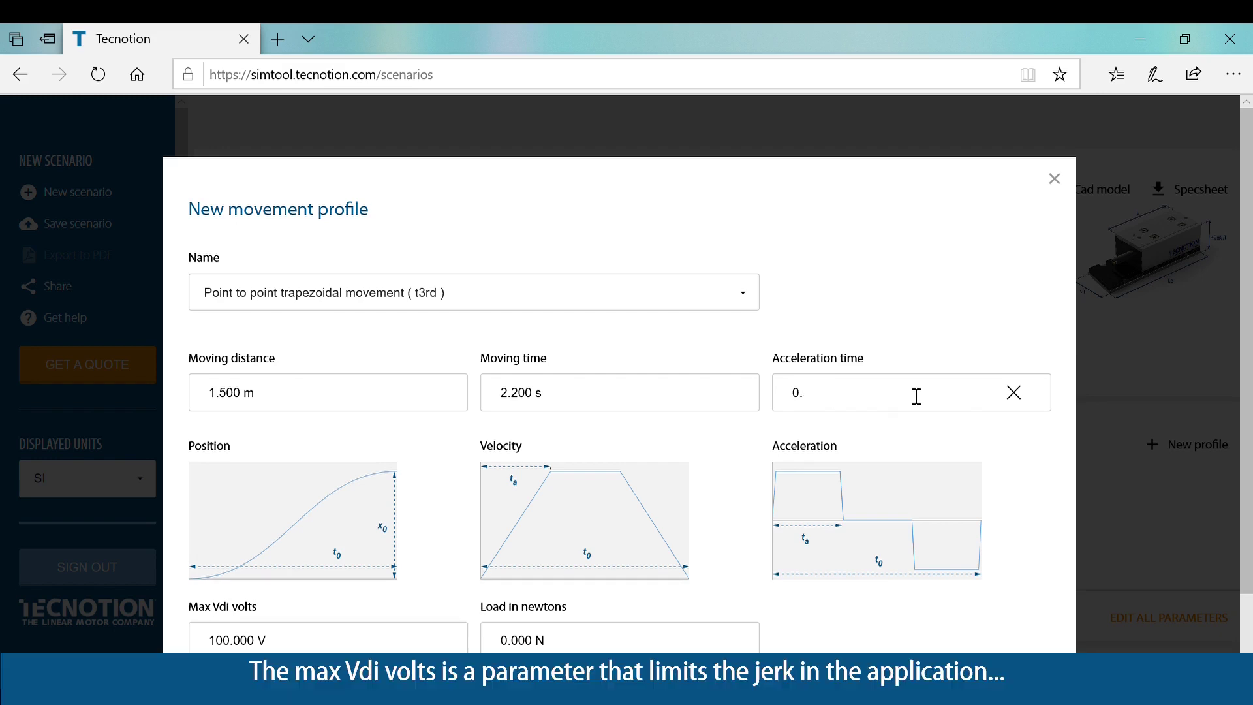
pyautogui.click(316, 648)
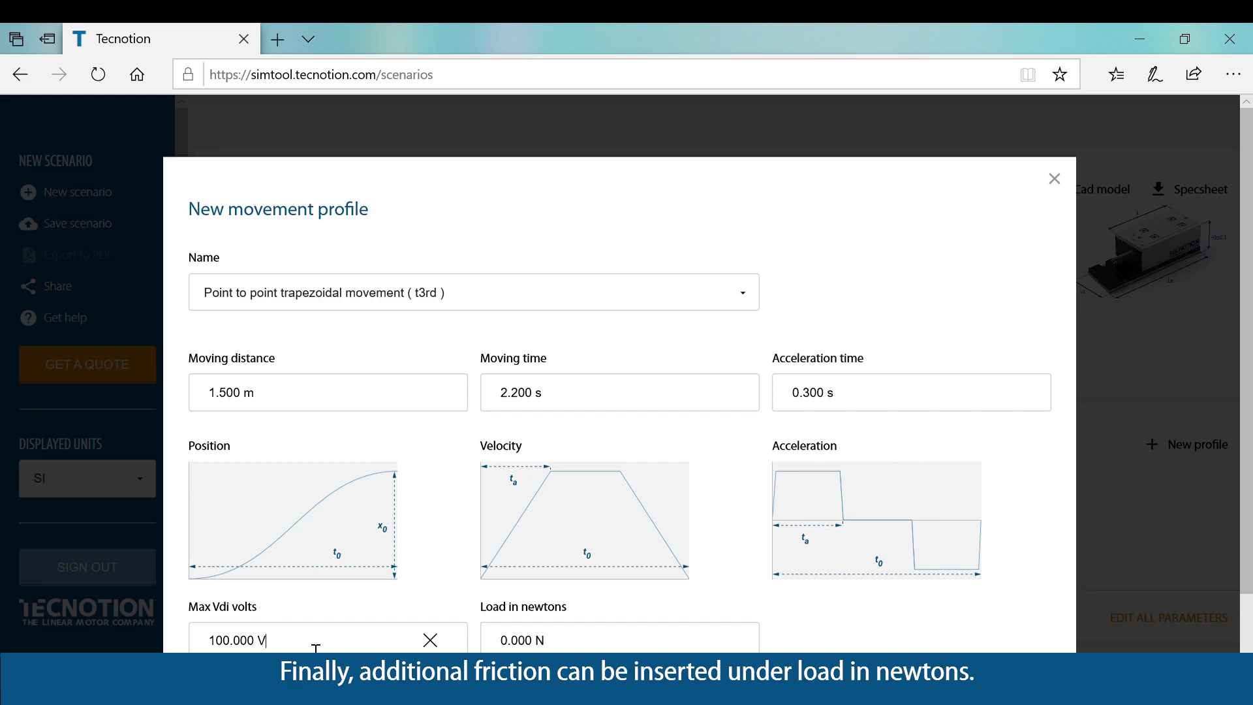
pyautogui.click(642, 648)
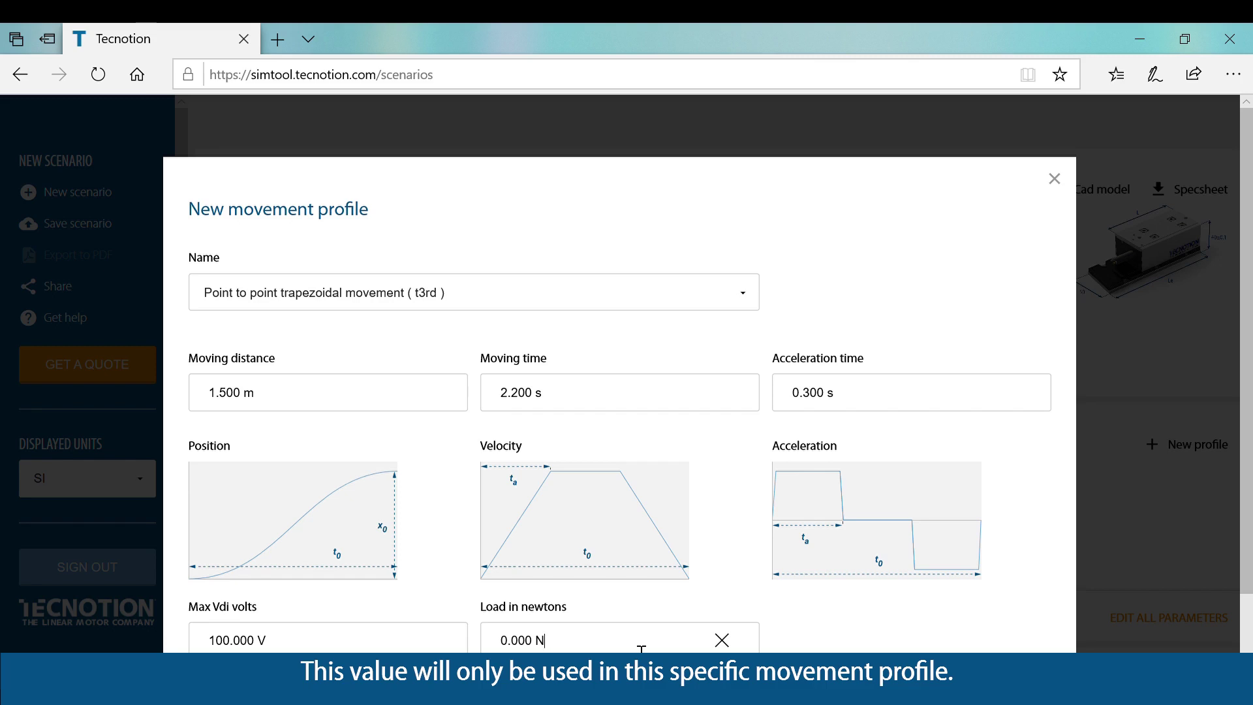
pyautogui.scroll(-1, 641, 648)
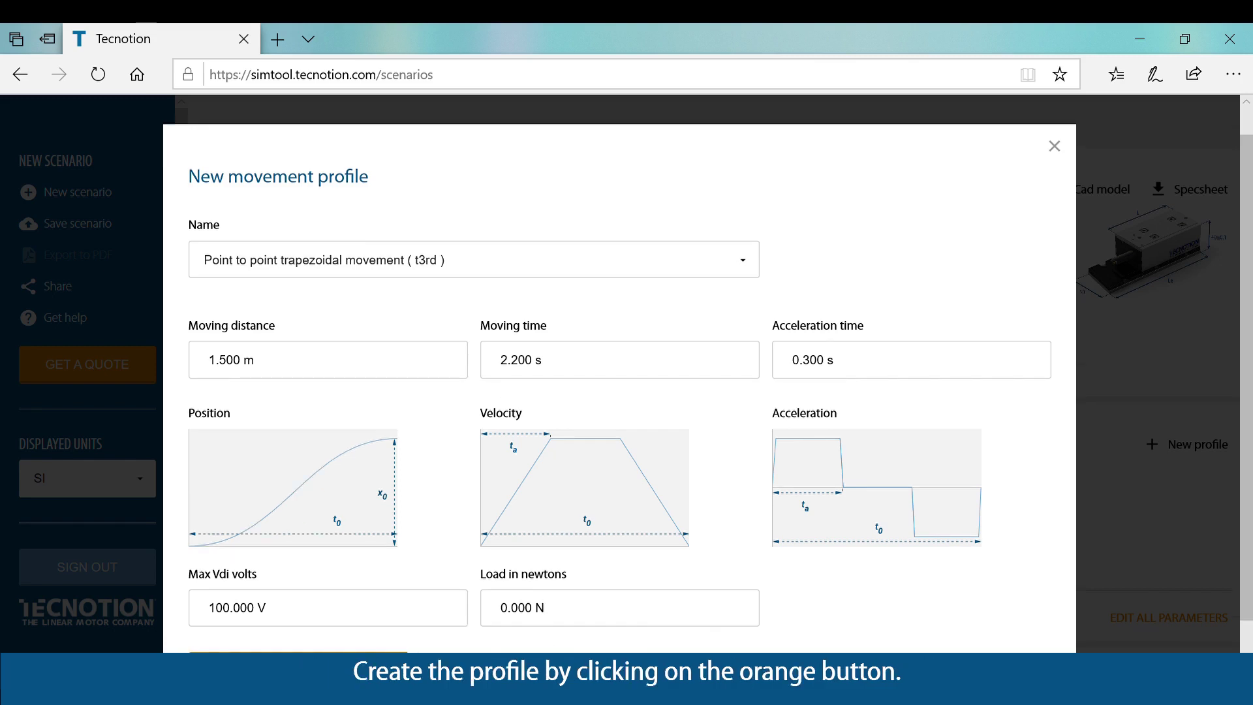
pyautogui.click(298, 665)
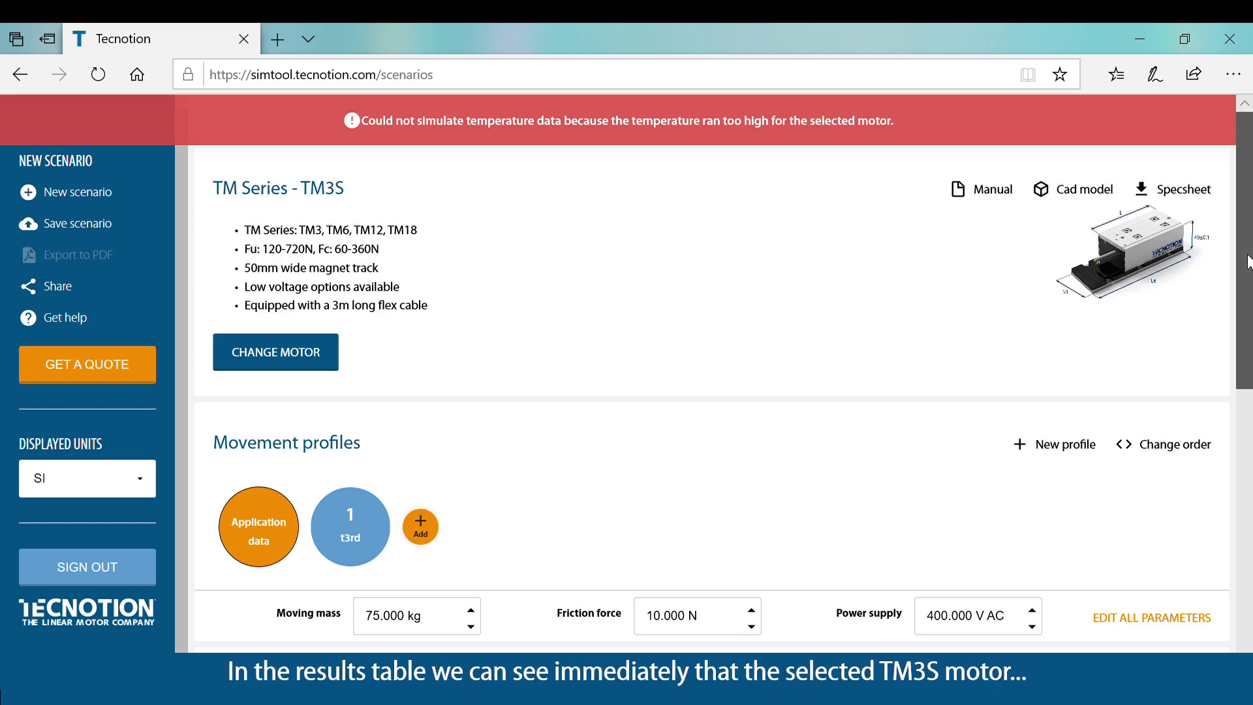
pyautogui.scroll(-2, 1249, 317)
pyautogui.moveTo(1249, 316); pyautogui.dragTo(1248, 543)
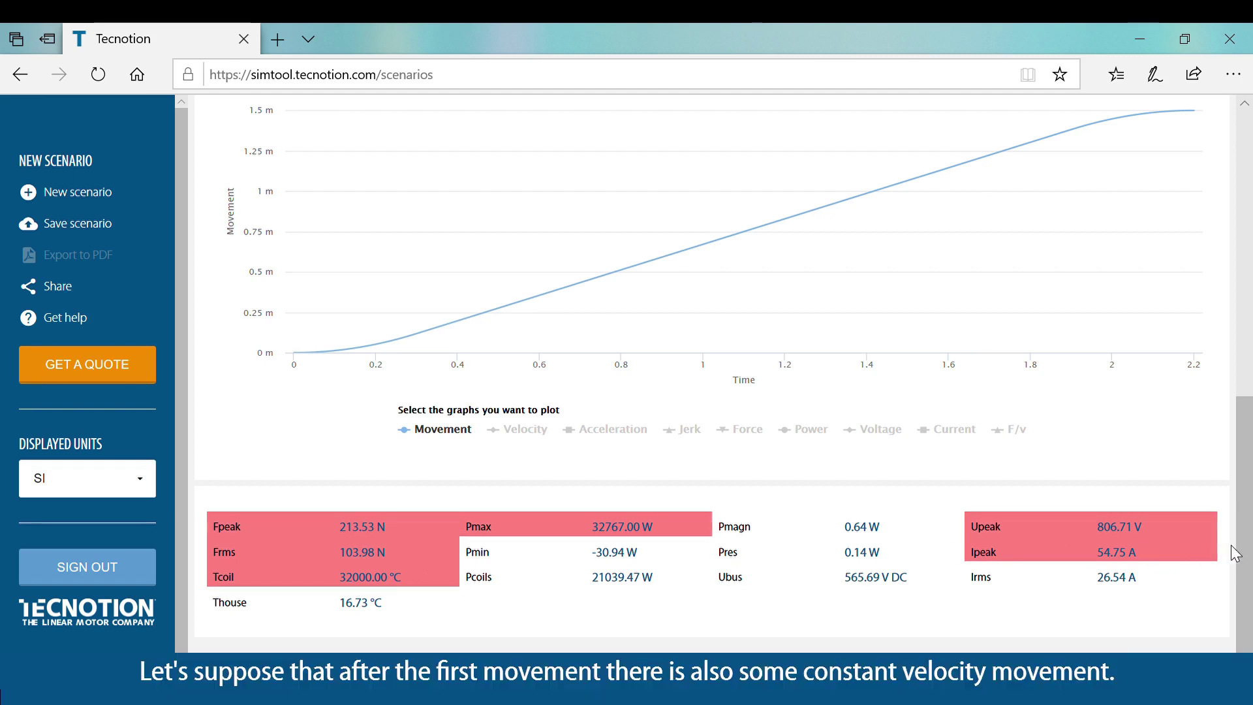
pyautogui.scroll(1, 1250, 522)
pyautogui.moveTo(1250, 522); pyautogui.dragTo(1250, 418)
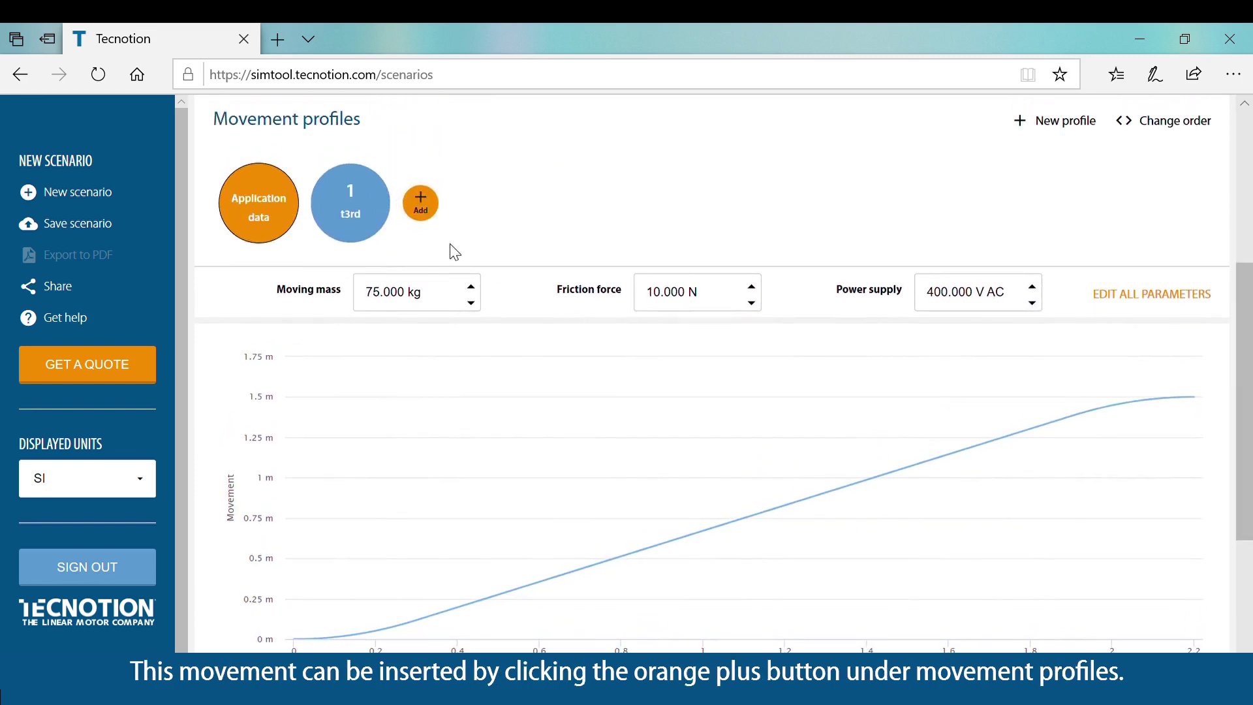
# Step: Add a Constant velocity (cons) profile with 1 s moving time and 0.1 m/s max speed
pyautogui.click(423, 217)
pyautogui.click(434, 291)
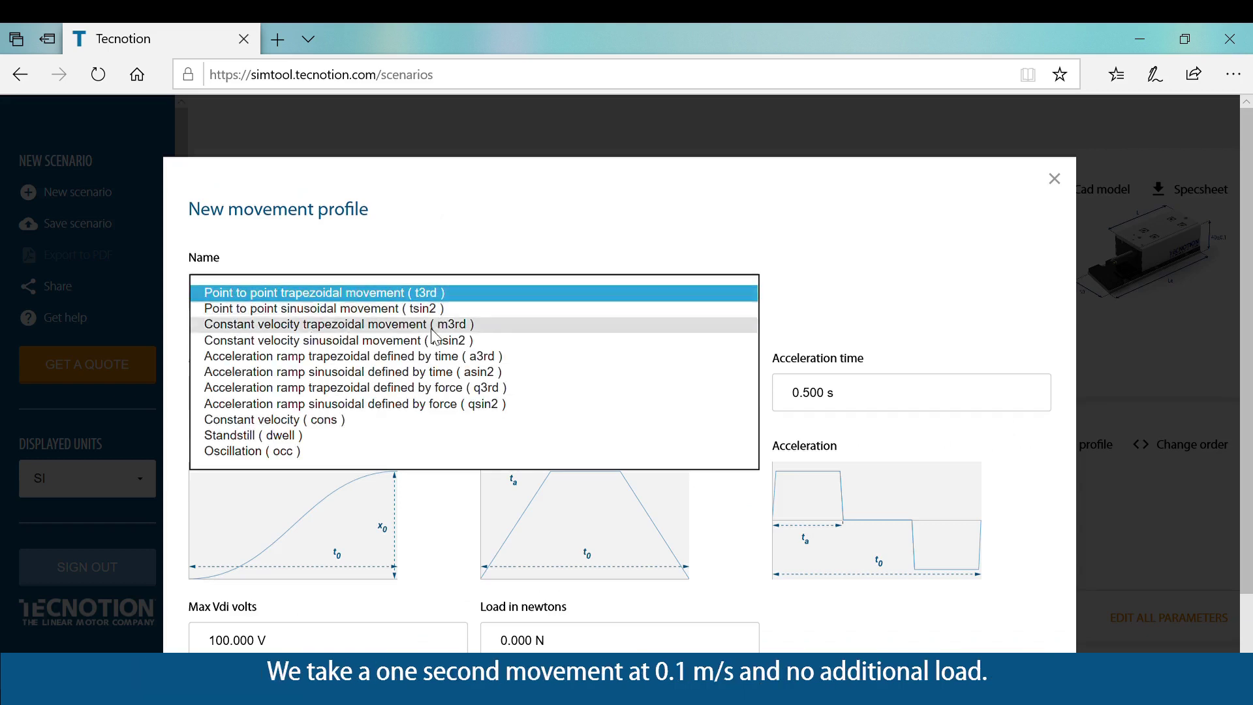
pyautogui.click(416, 421)
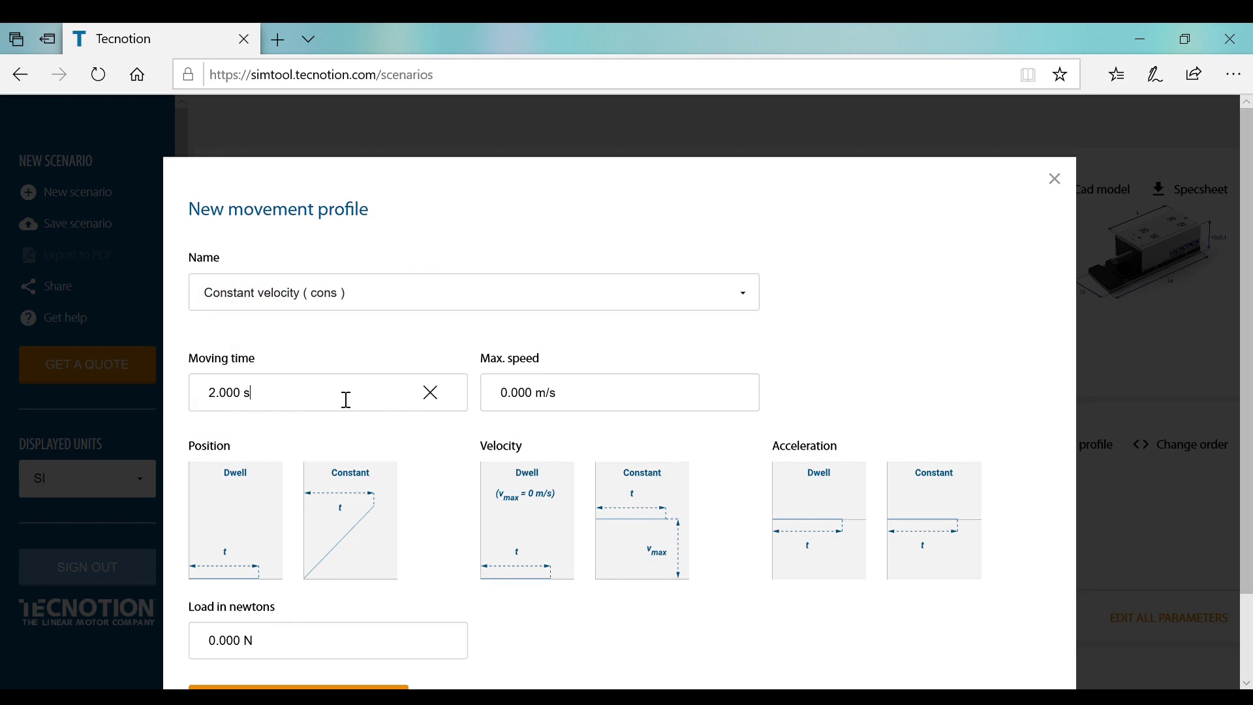
pyautogui.moveTo(257, 408); pyautogui.dragTo(216, 408)
pyautogui.write('1')
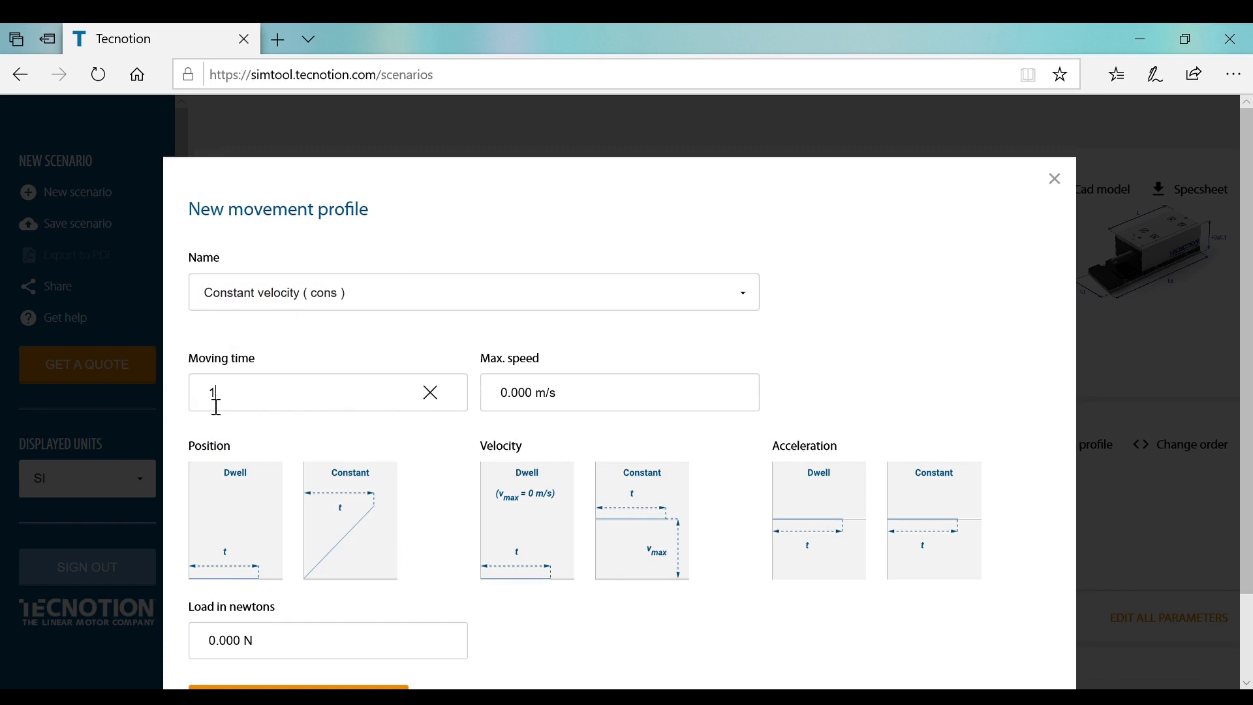
pyautogui.click(594, 400)
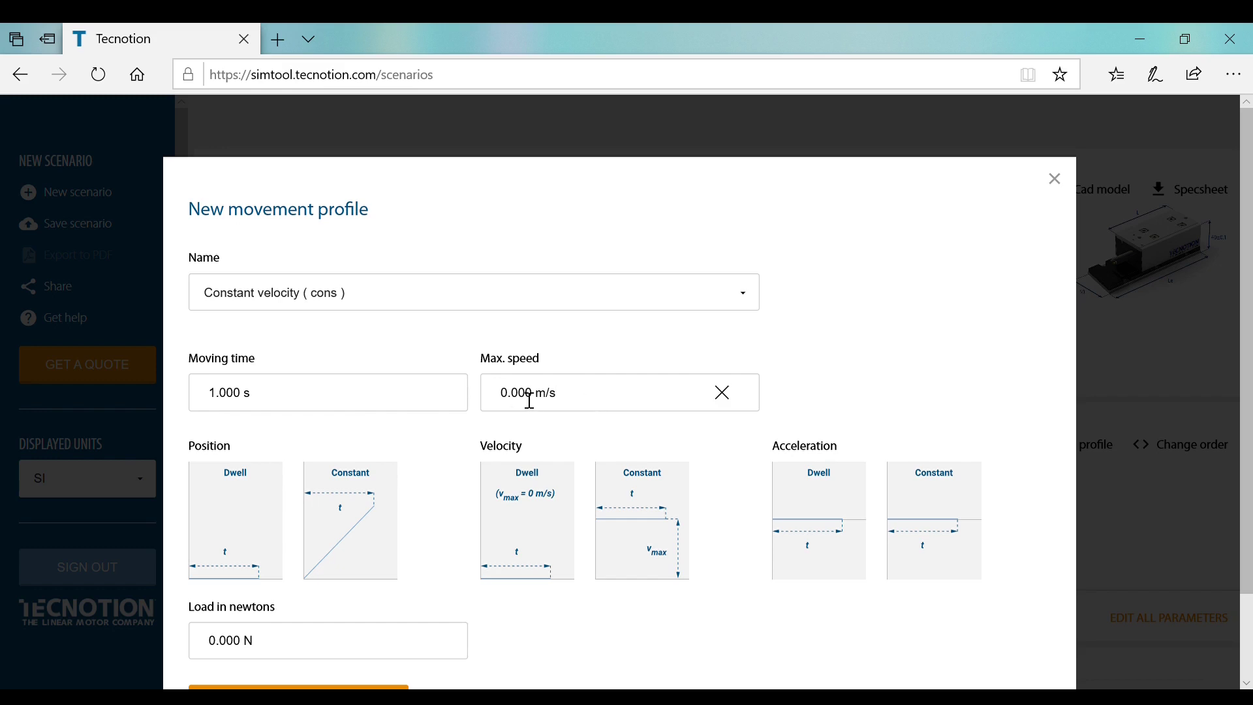
pyautogui.press('BackSpace')
pyautogui.write('1')
pyautogui.click(316, 651)
pyautogui.scroll(-1, 306, 643)
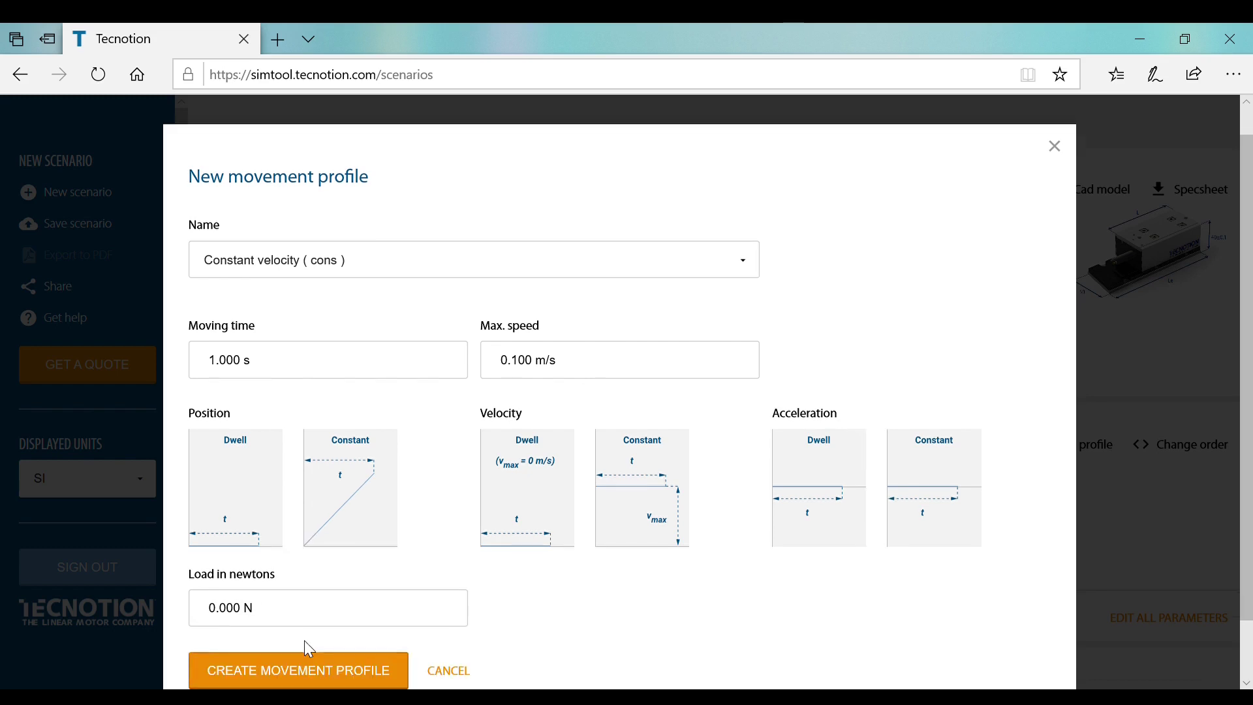
# Step: Create the cons profile, then add a Standstill (dwell) profile with 0.5 s moving time
pyautogui.click(311, 673)
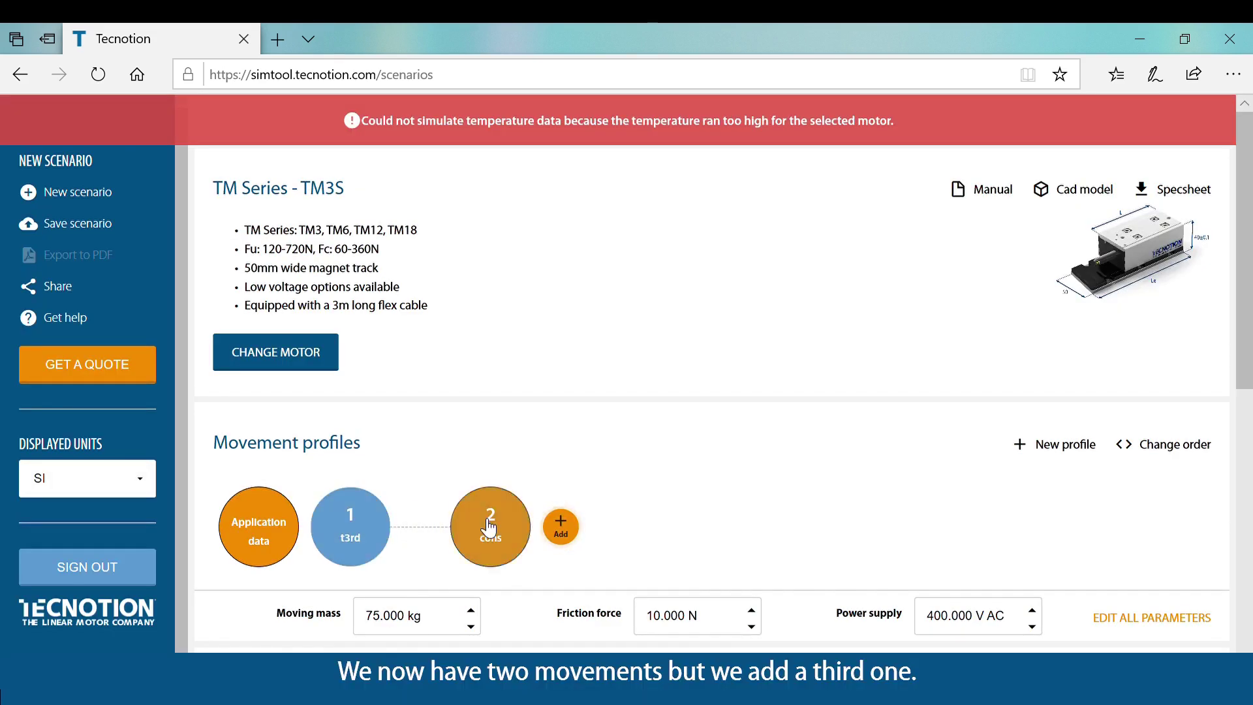
pyautogui.click(560, 526)
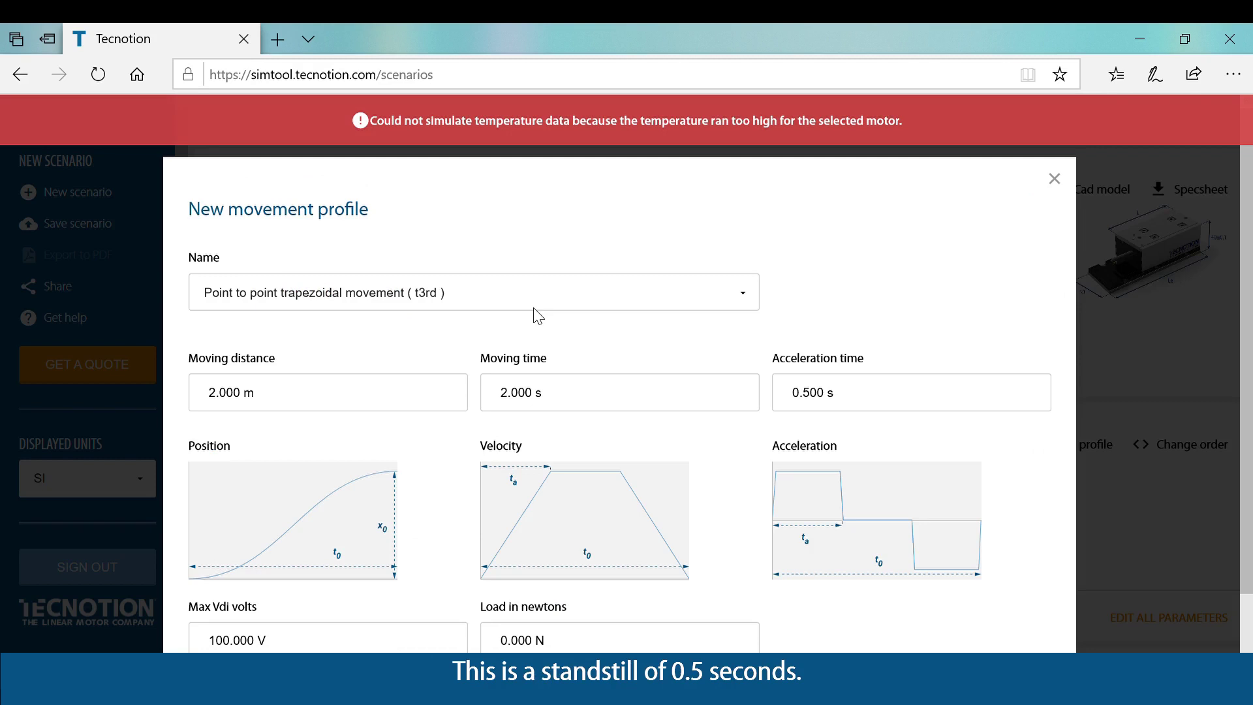
pyautogui.click(534, 306)
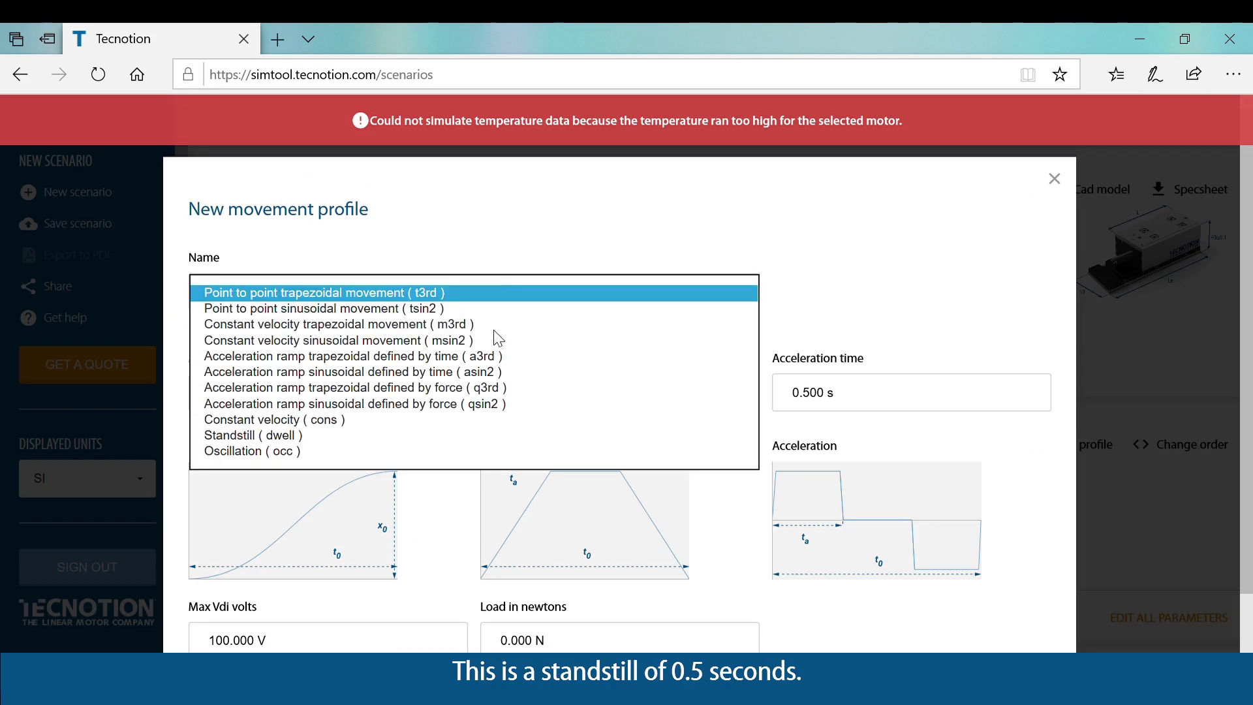
pyautogui.click(356, 441)
pyautogui.click(247, 399)
pyautogui.tripleClick(246, 400)
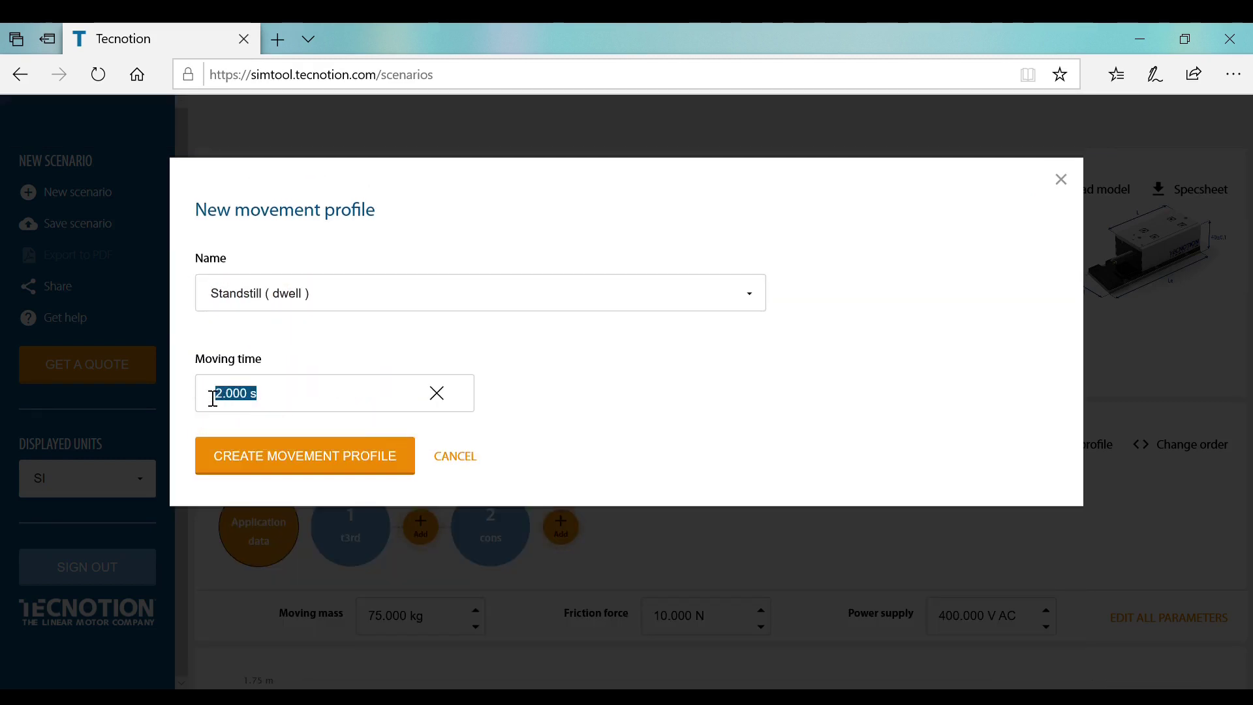
pyautogui.write('0.5')
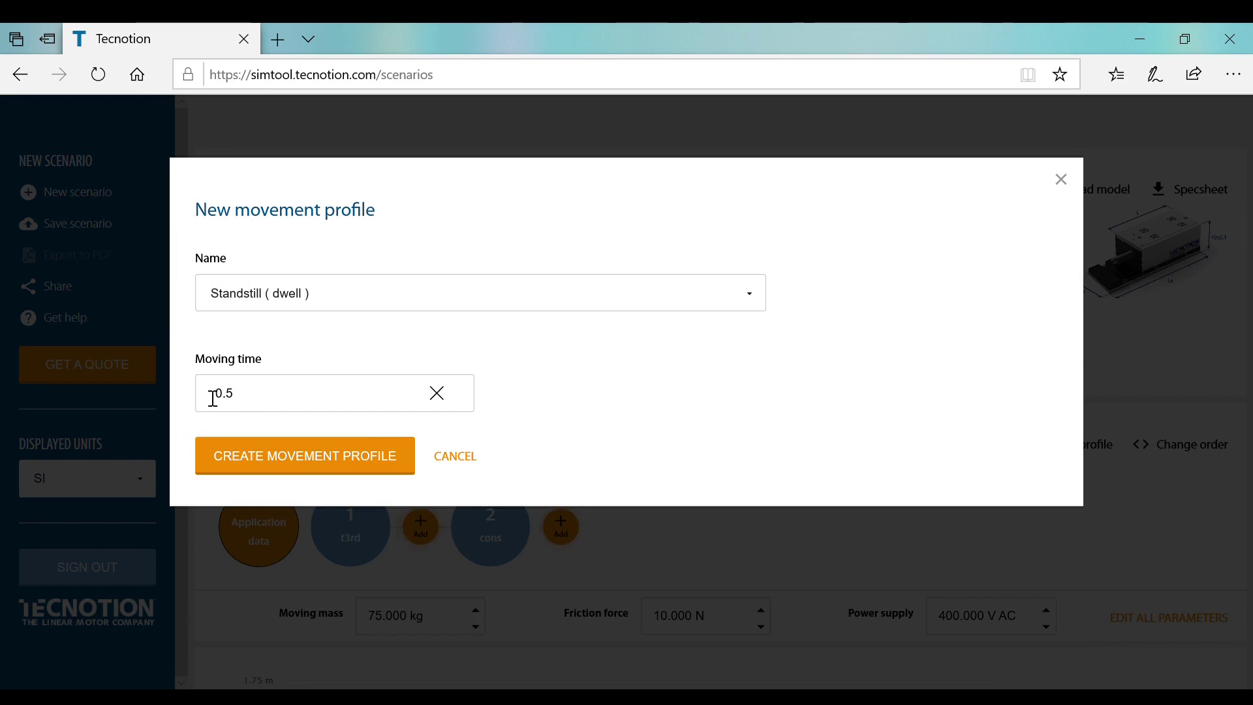
pyautogui.press('Return')
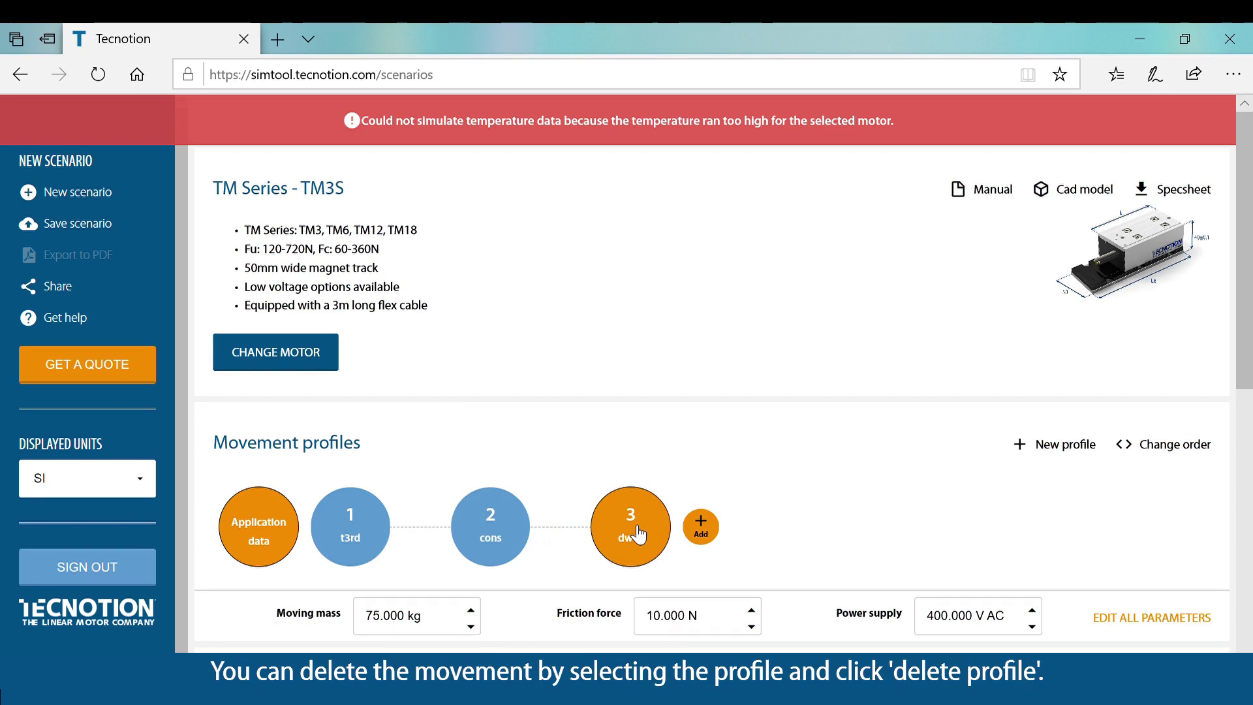
# Step: Delete the second profile, cons, confirming the removal
pyautogui.click(494, 532)
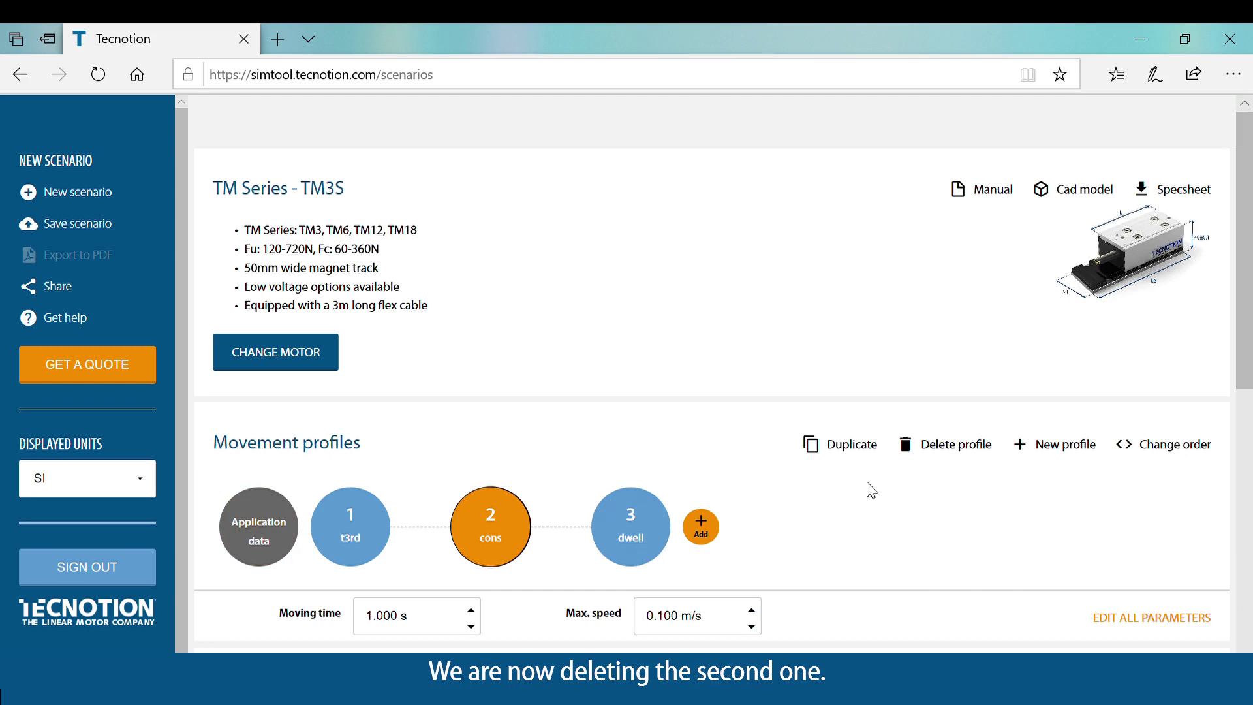
pyautogui.click(955, 449)
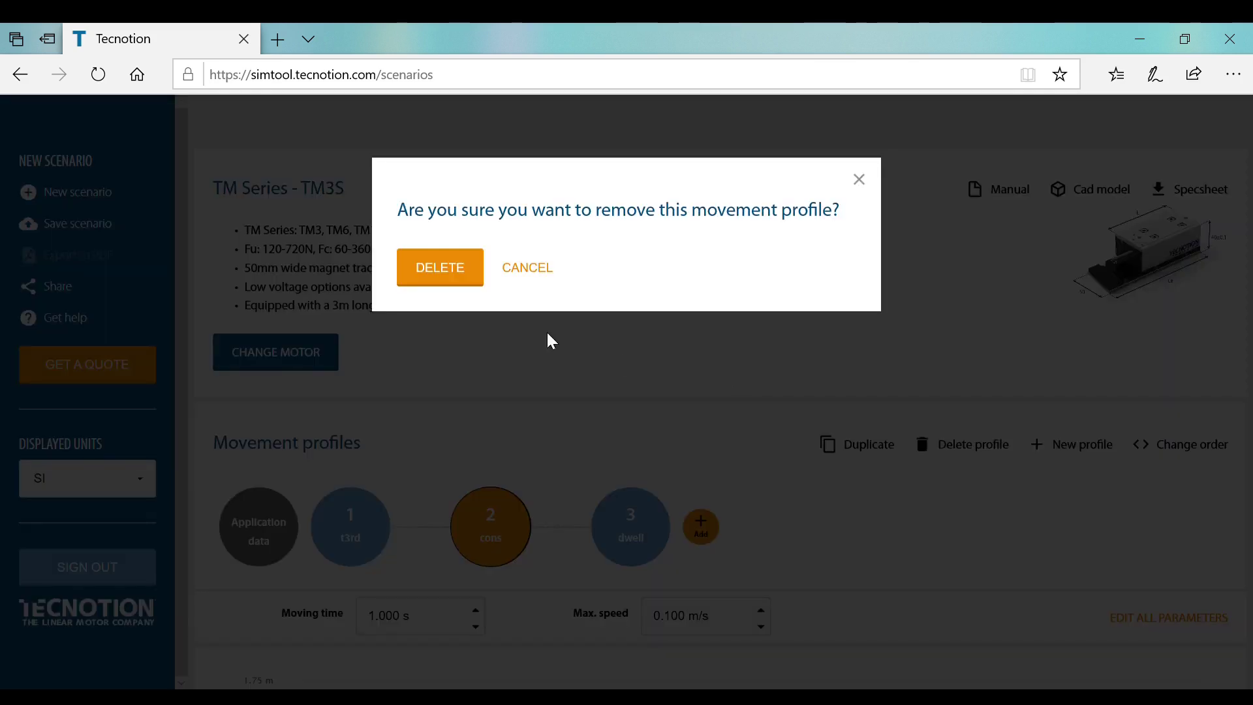
pyautogui.click(472, 281)
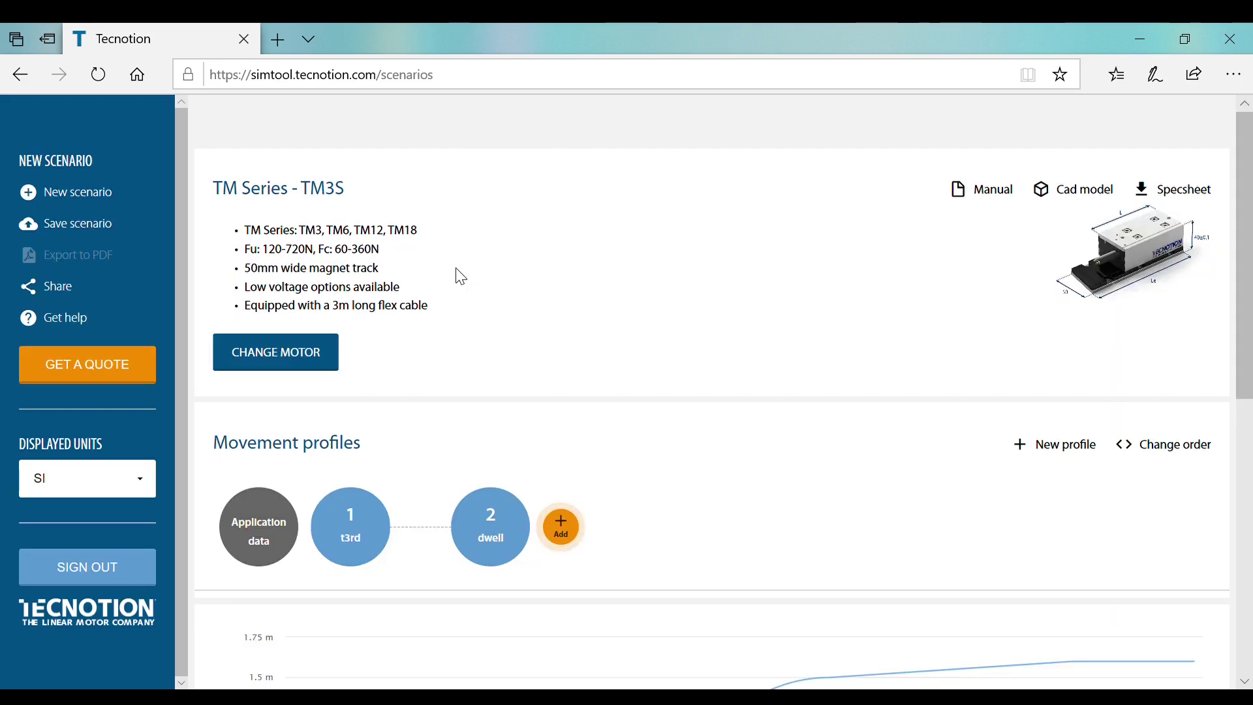
pyautogui.moveTo(1239, 288); pyautogui.dragTo(1250, 447)
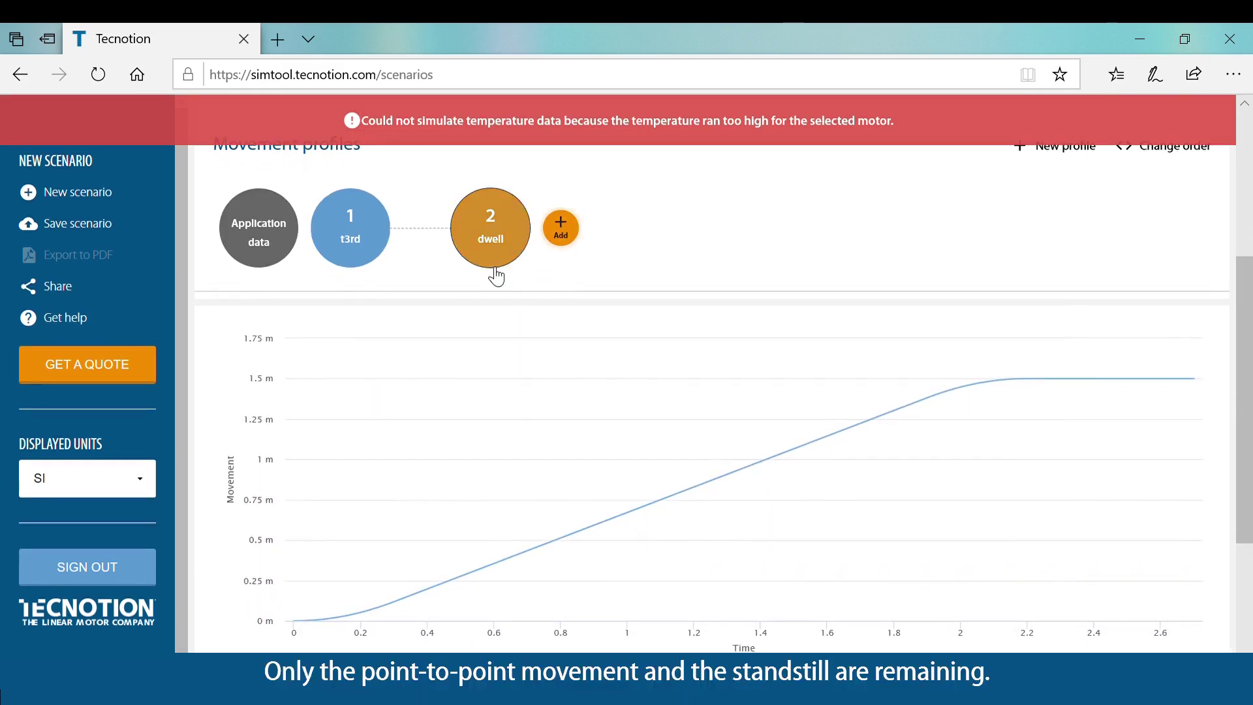
# Step: Duplicate the first t3rd profile and move the copy to third place after the dwell
pyautogui.click(370, 239)
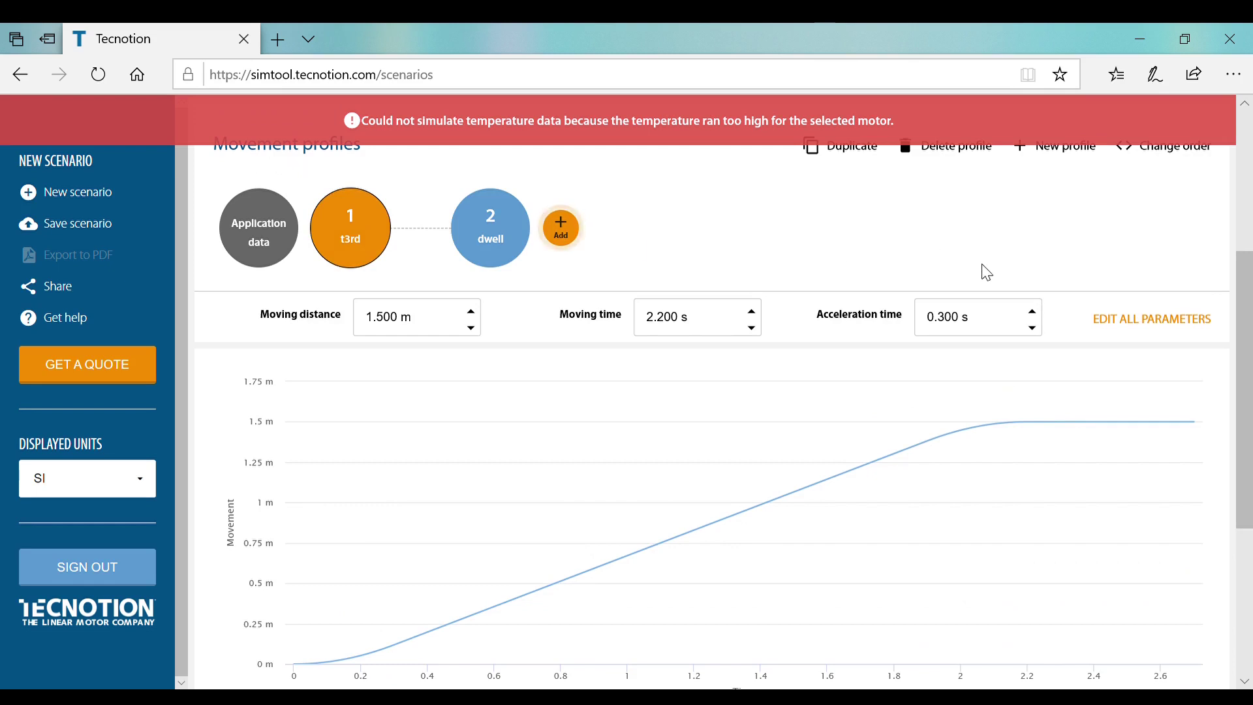
pyautogui.scroll(2, 966, 287)
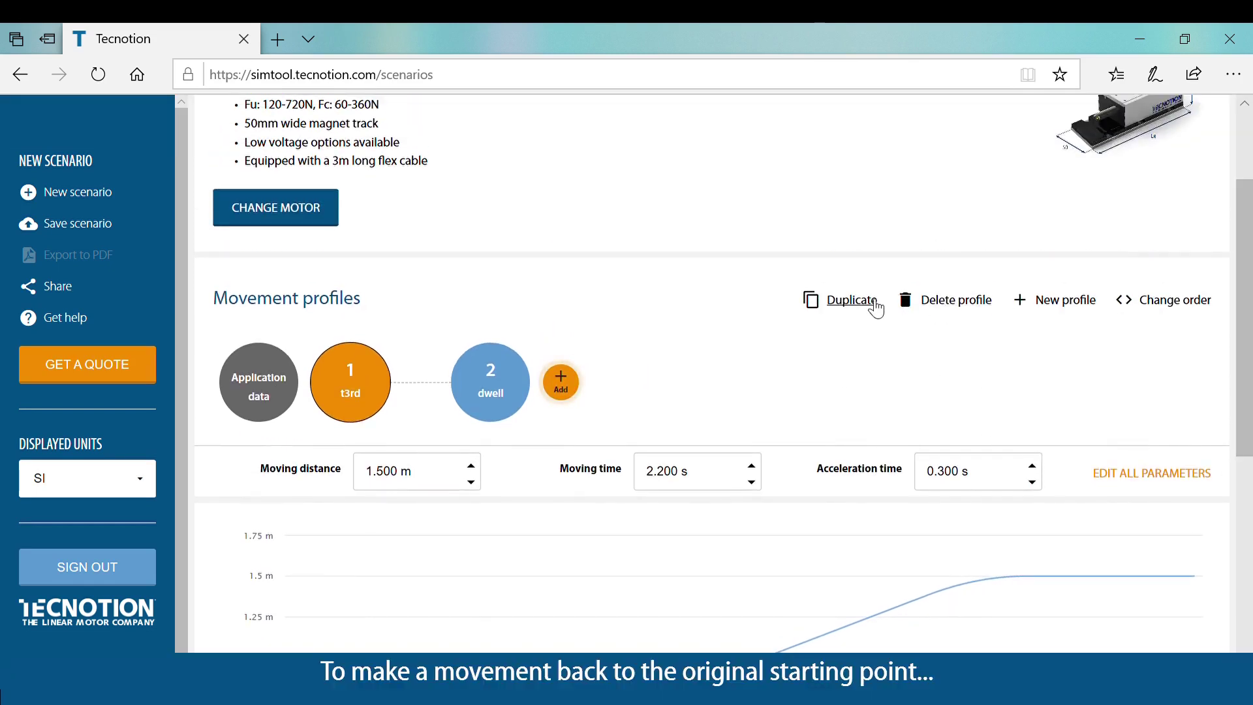
pyautogui.click(876, 306)
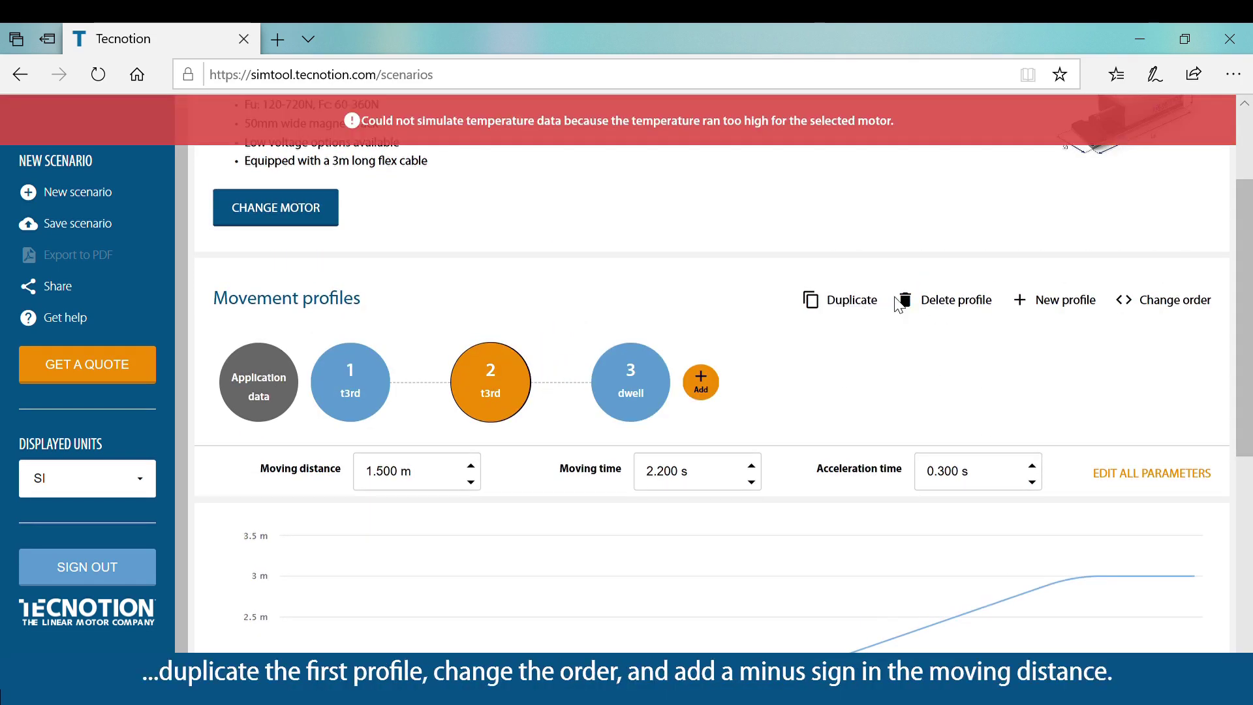
pyautogui.click(1184, 304)
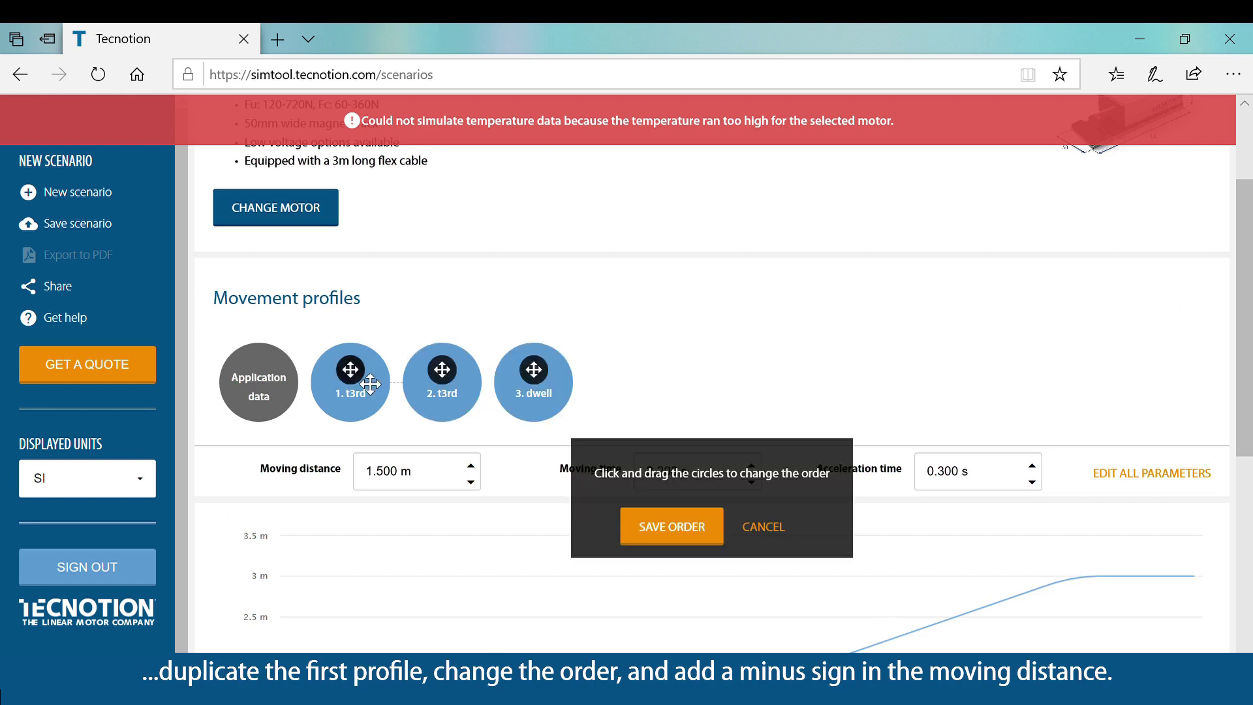
pyautogui.moveTo(431, 410); pyautogui.dragTo(546, 409)
pyautogui.click(661, 532)
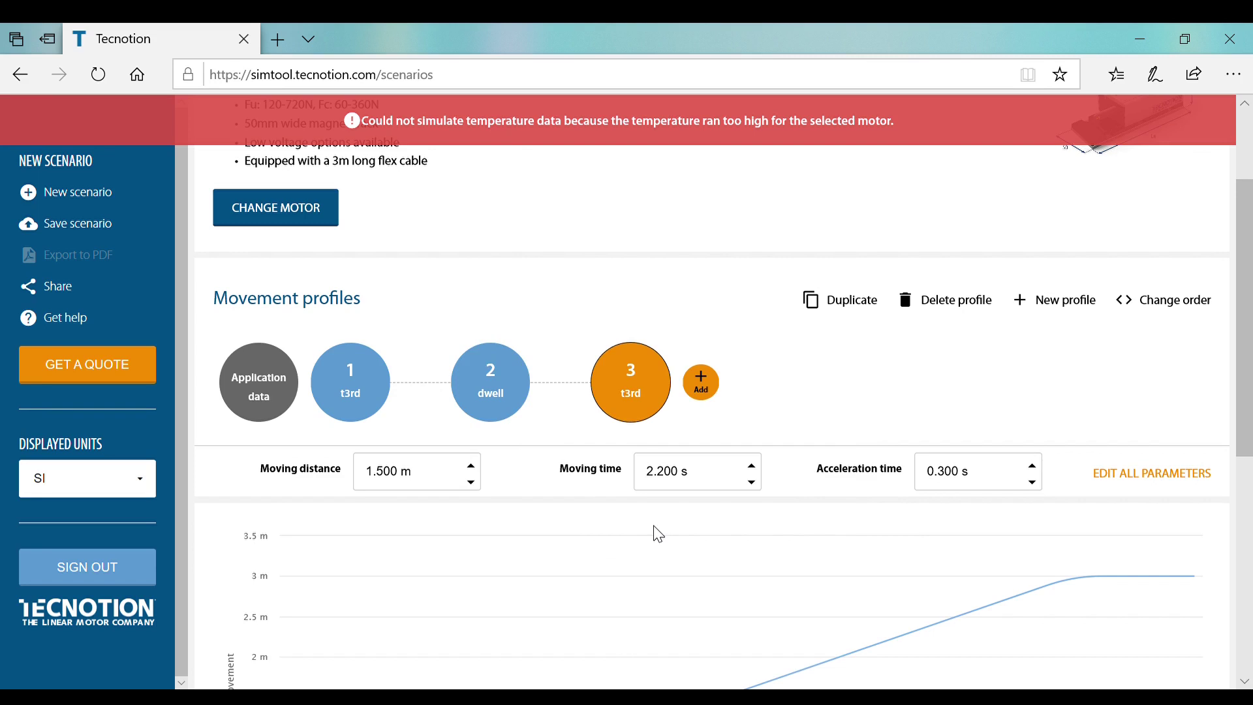
# Step: Make the copied t3rd profile's moving distance -1.500 m
pyautogui.click(370, 480)
pyautogui.write('-')
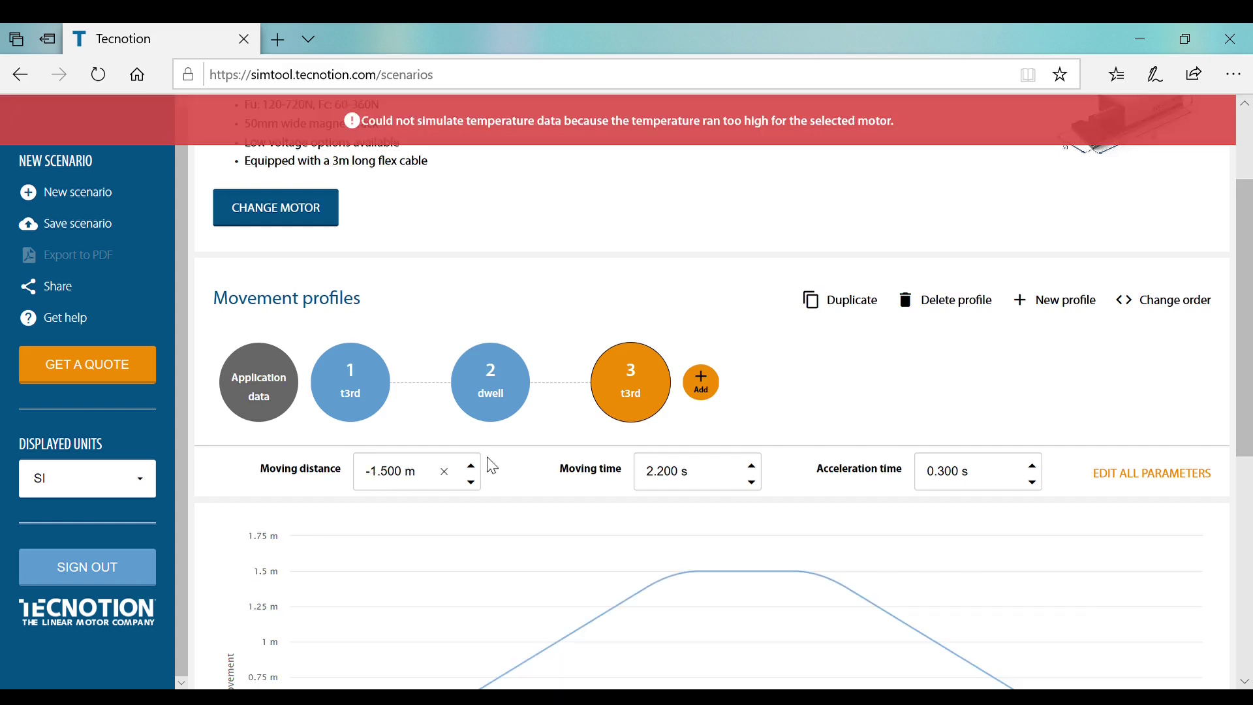
pyautogui.moveTo(1247, 300); pyautogui.dragTo(1246, 426)
# Step: Switch the graph legend to show only the acceleration curve, peaking at ±2.672 m/s²
pyautogui.moveTo(352, 478)
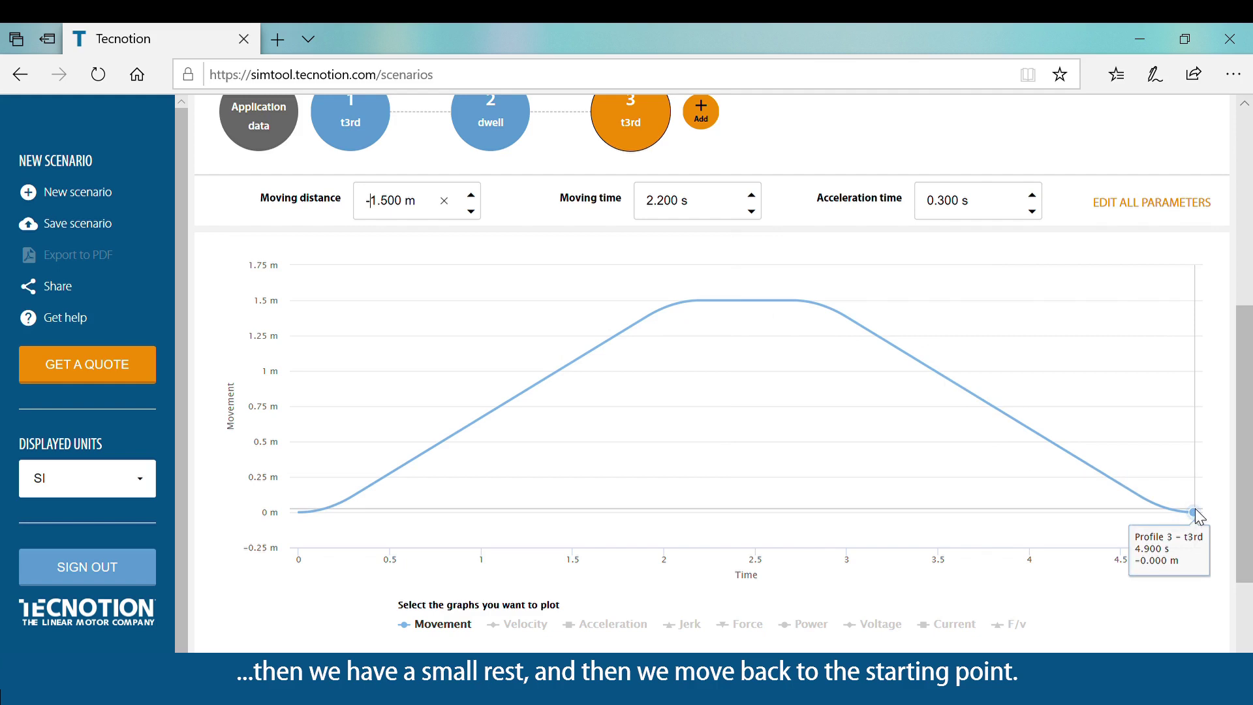
pyautogui.click(517, 625)
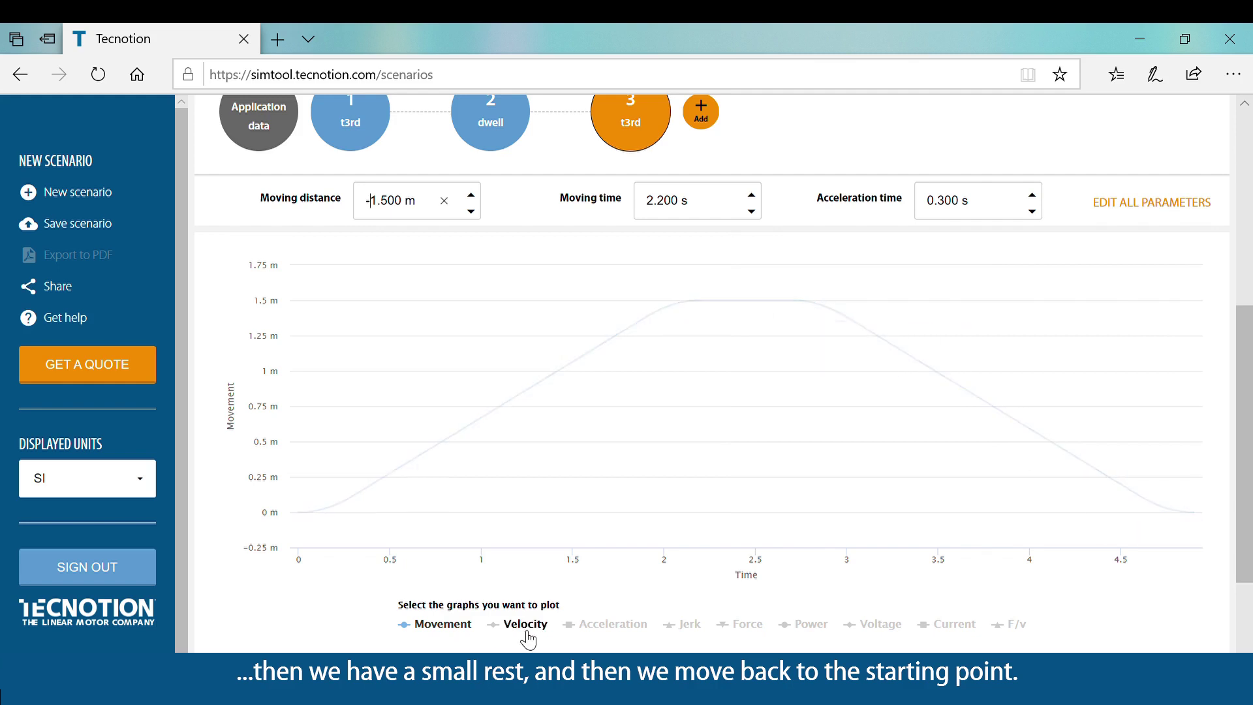
pyautogui.click(462, 628)
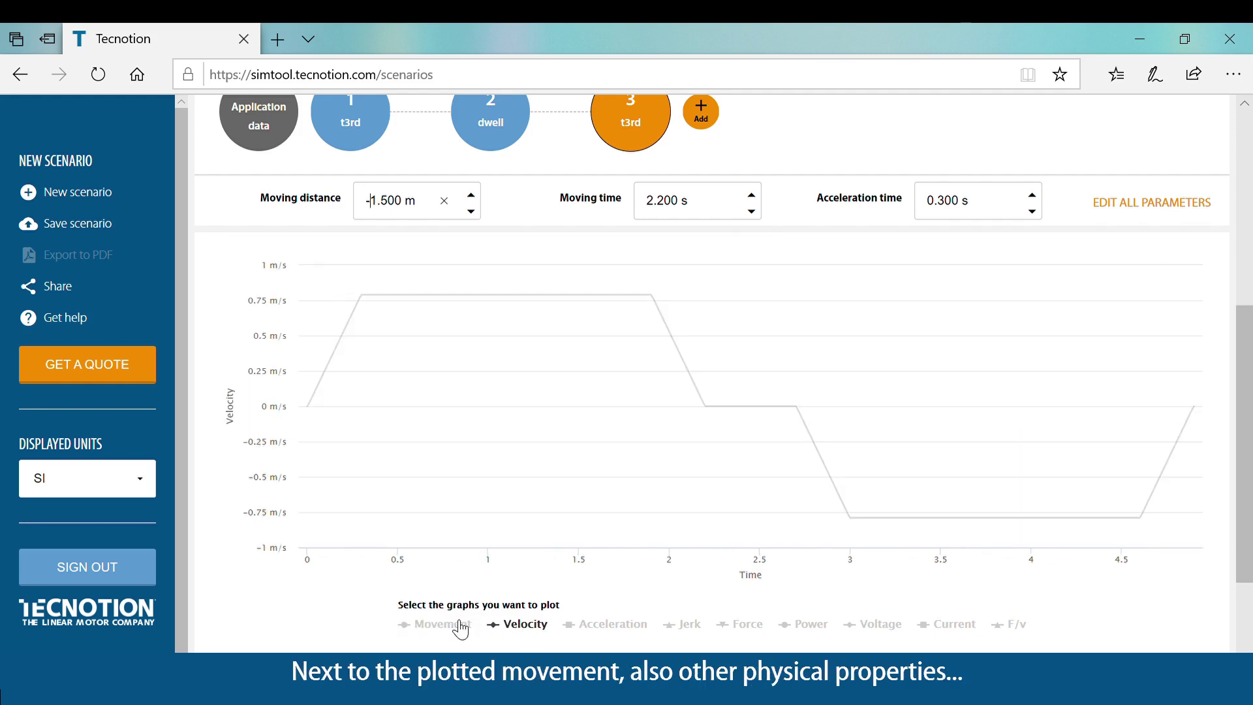
pyautogui.moveTo(595, 333)
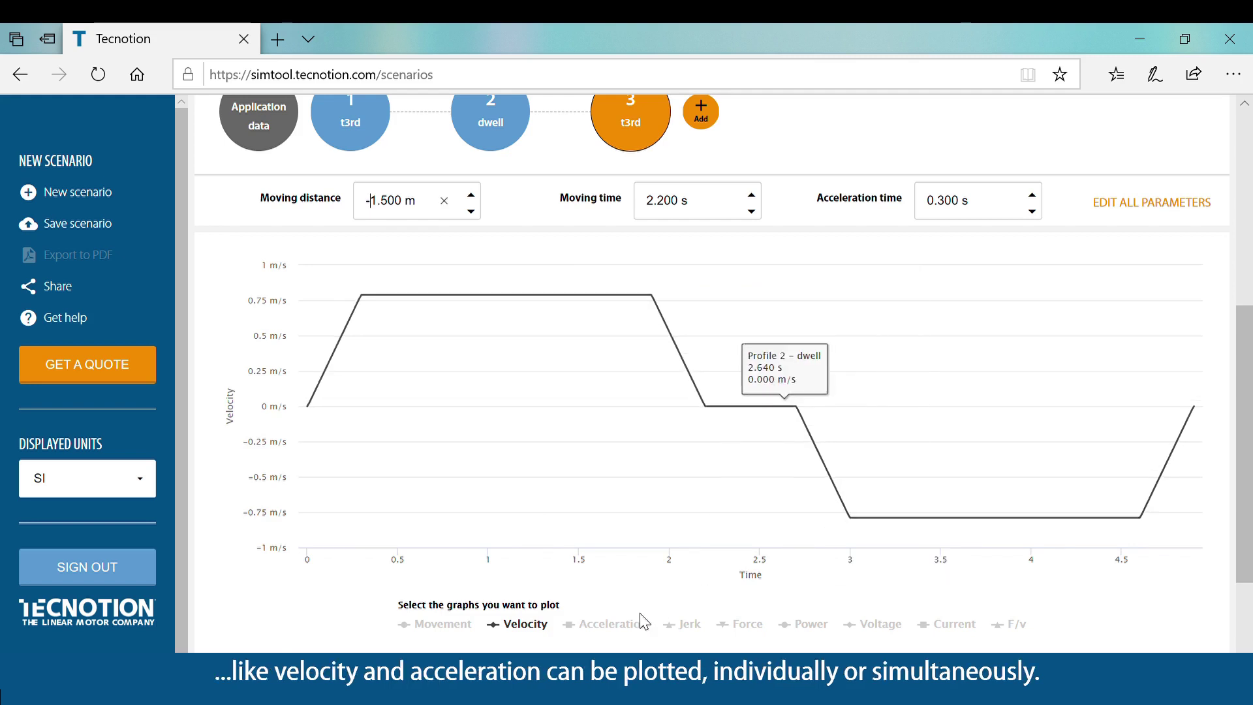
pyautogui.click(624, 628)
pyautogui.click(540, 628)
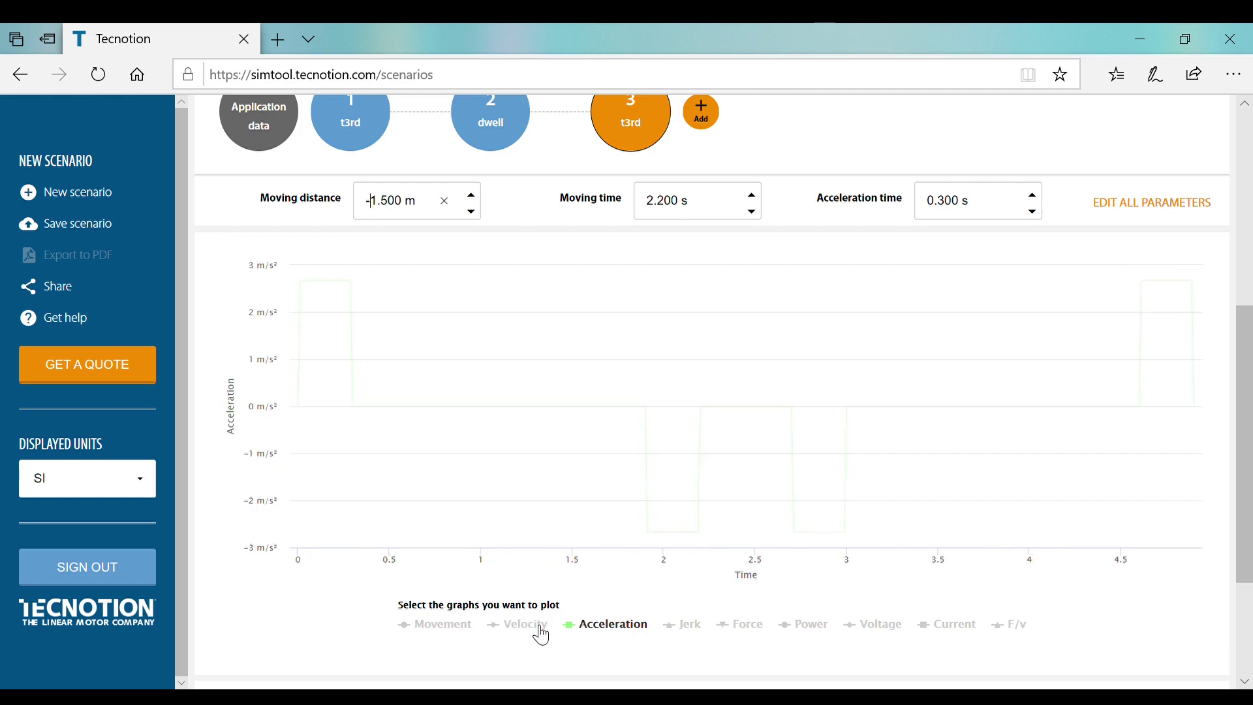
pyautogui.moveTo(322, 335)
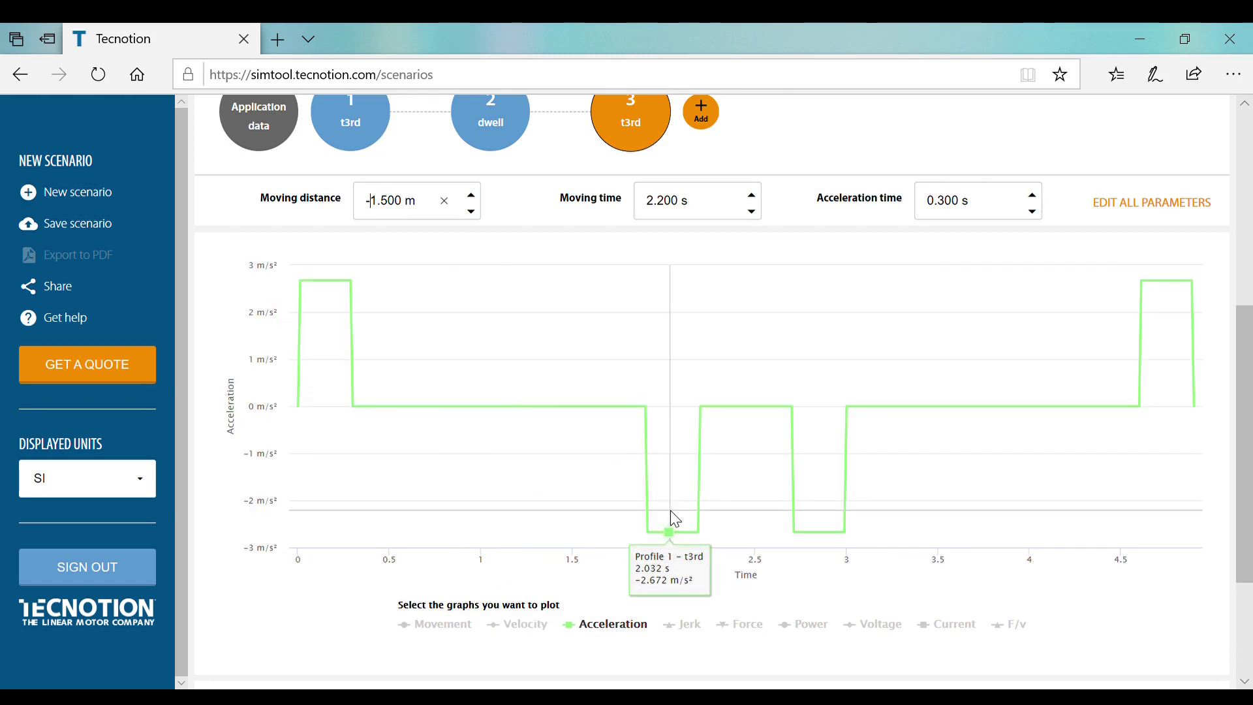
pyautogui.moveTo(1244, 449); pyautogui.dragTo(1247, 545)
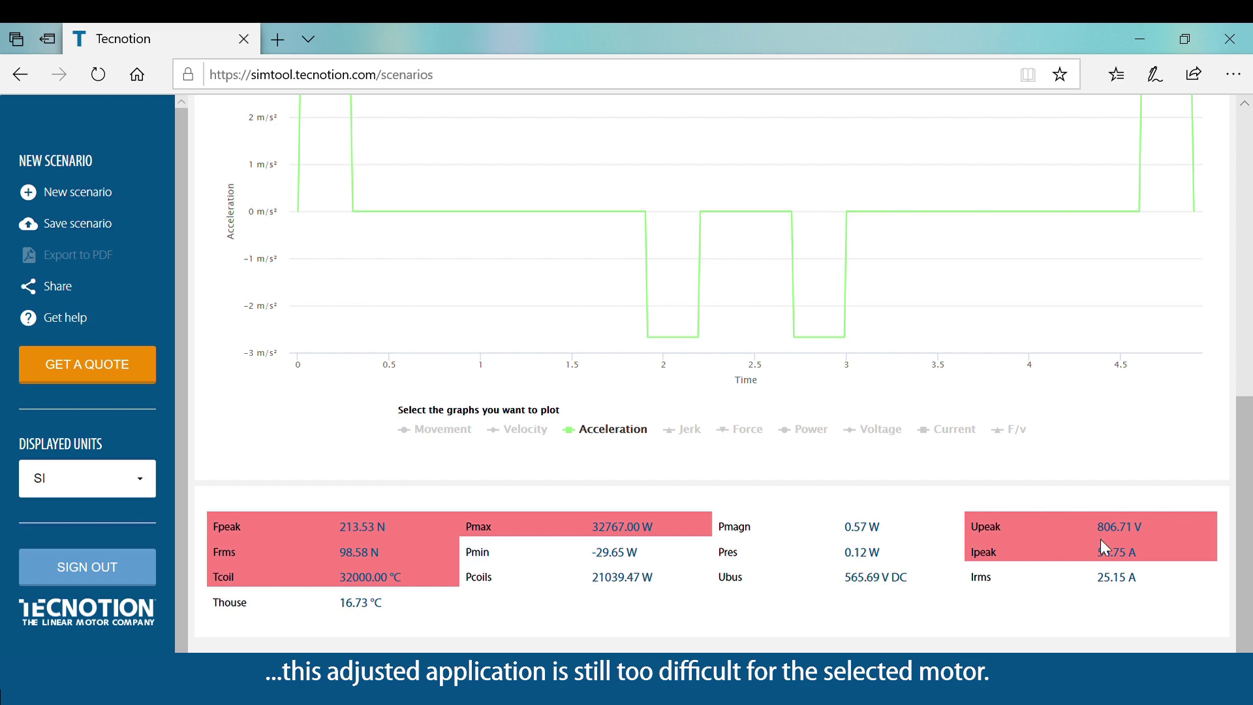
# Step: Swap the motor to the TM6S and check results: coil temperature 81.66 °C, Upeak 100.26 V
pyautogui.scroll(8, 1246, 555)
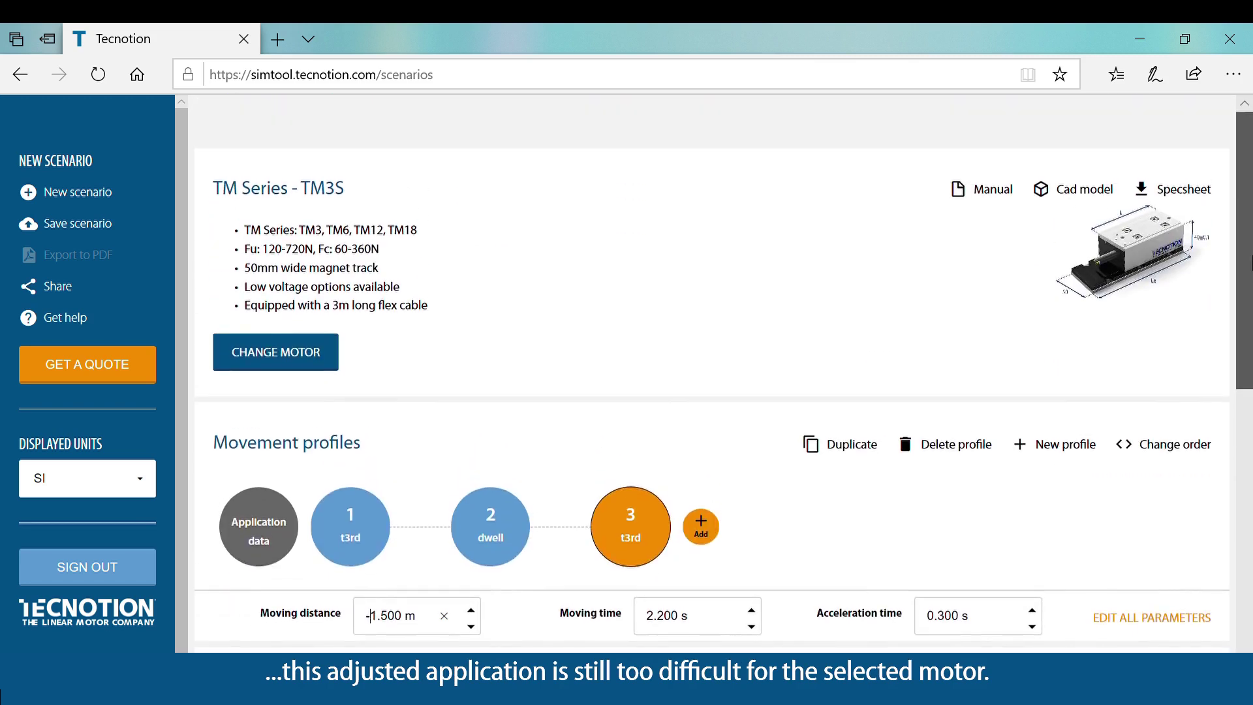
pyautogui.click(302, 354)
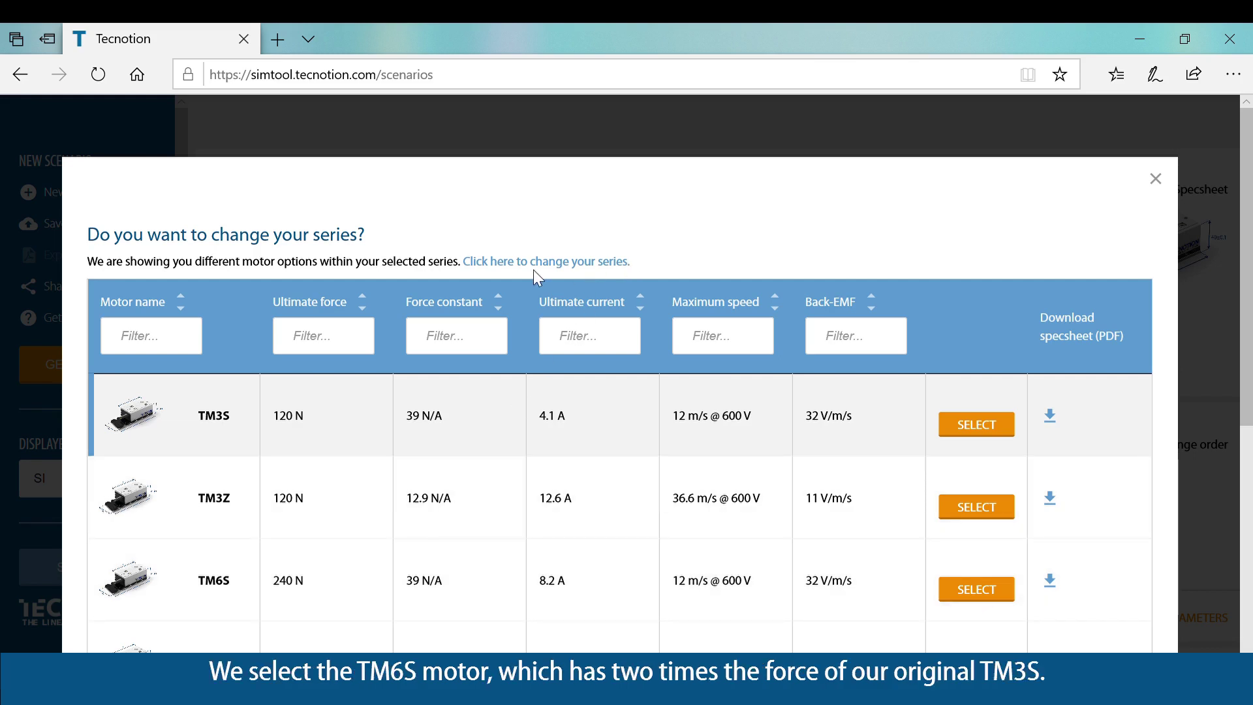
pyautogui.click(319, 587)
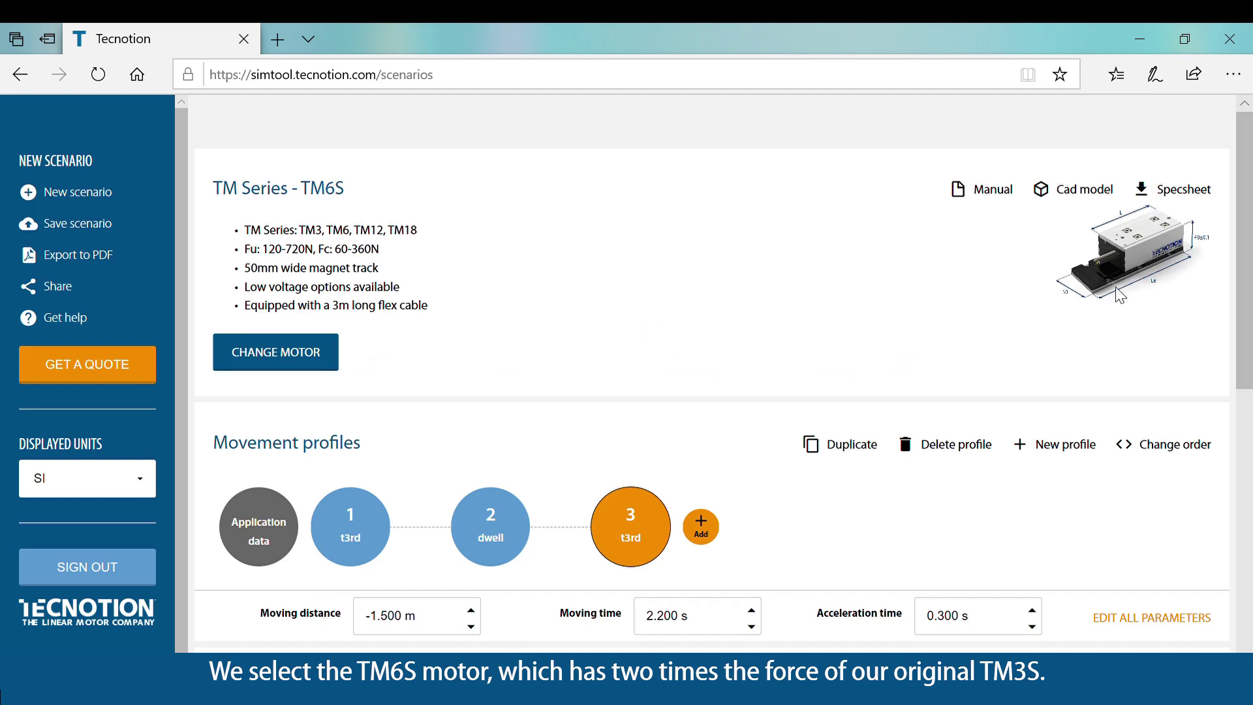
pyautogui.moveTo(1247, 258); pyautogui.dragTo(1250, 548)
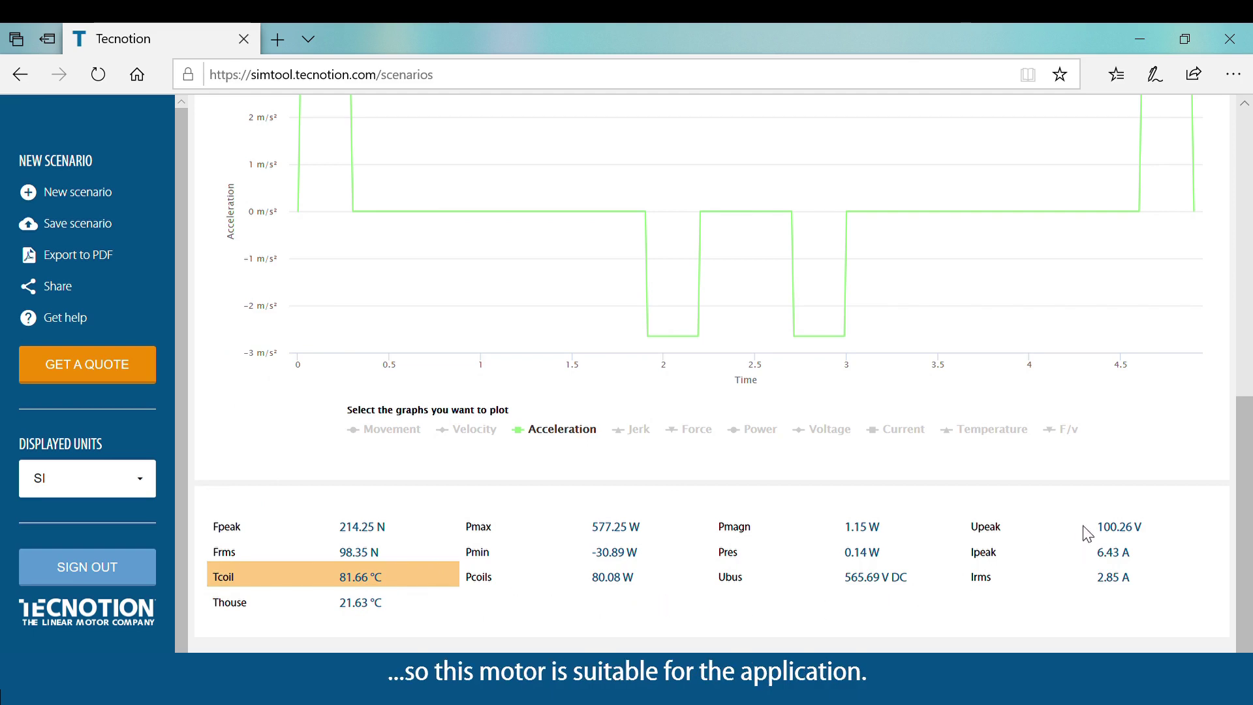
pyautogui.moveTo(1244, 553); pyautogui.dragTo(1250, 208)
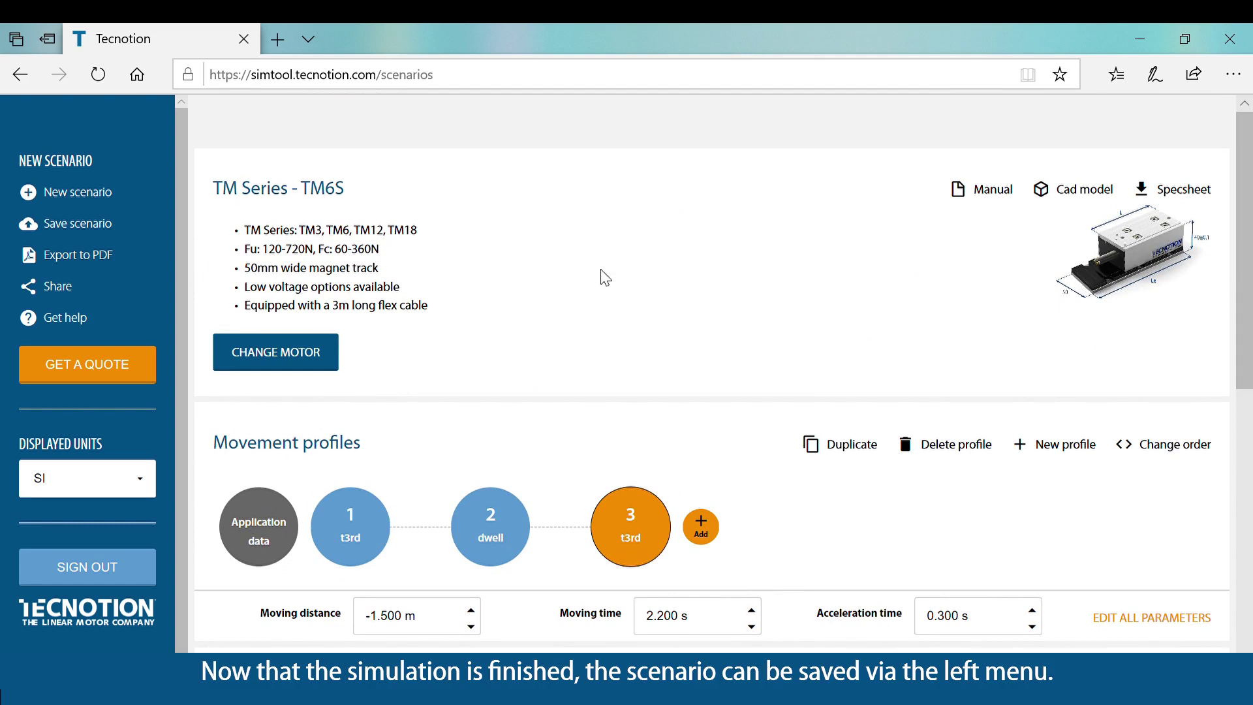
# Step: Save the current TM6S scenario with the name 'Tutorial'
pyautogui.click(88, 229)
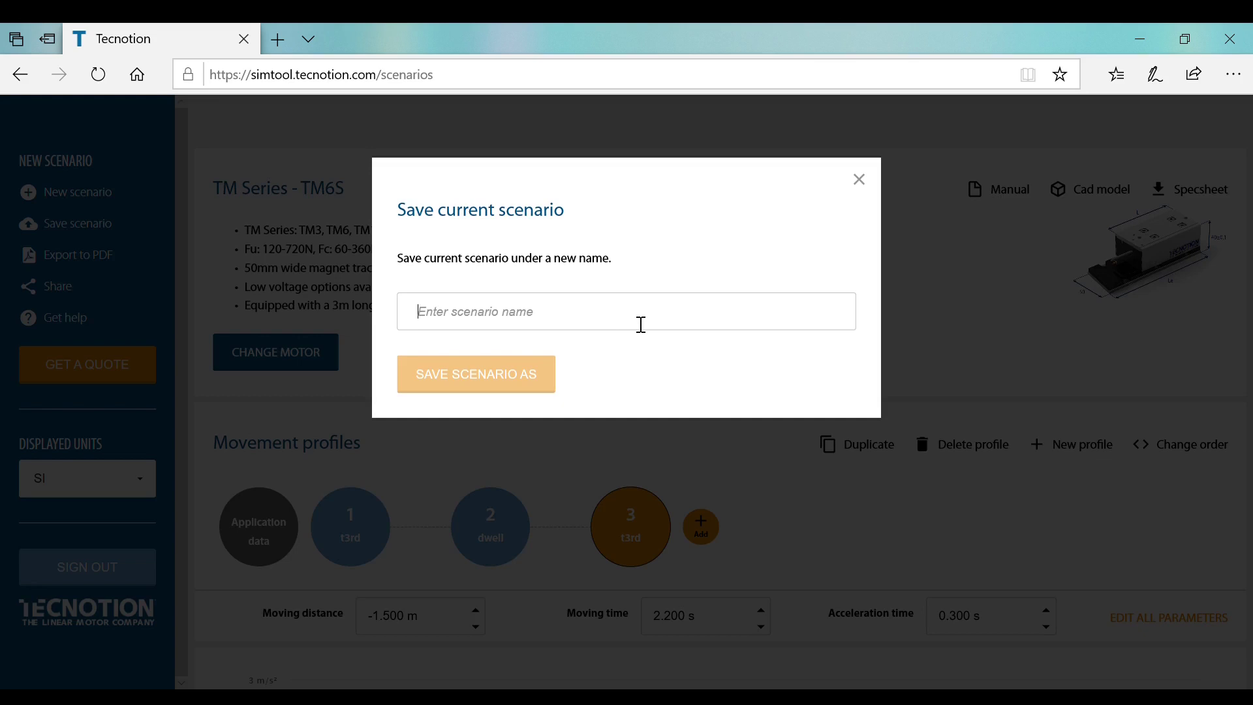
pyautogui.write('Tutor')
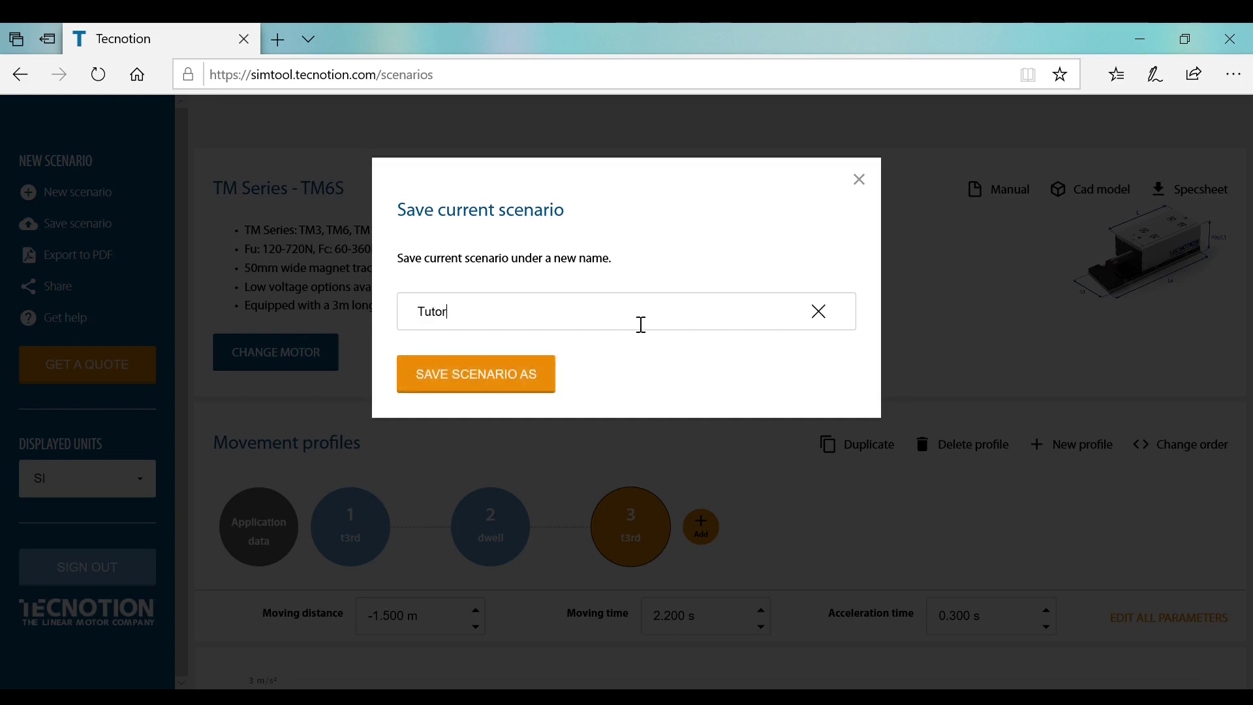
pyautogui.write('ial')
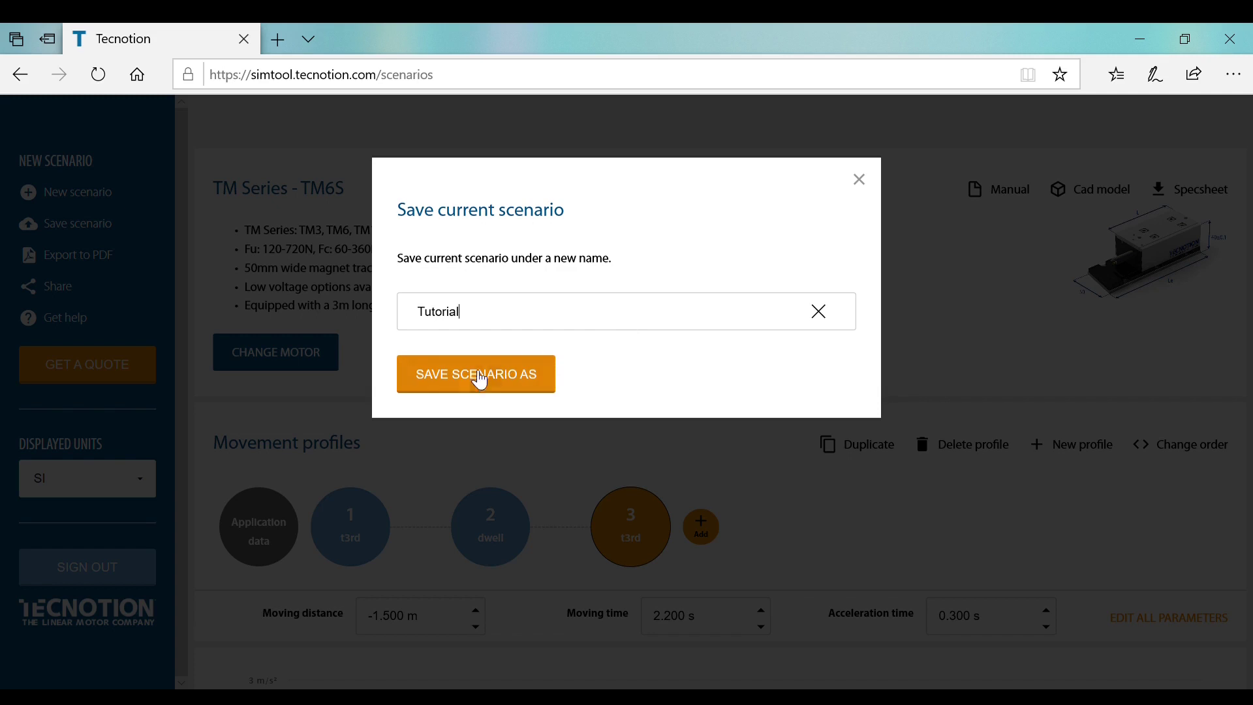
pyautogui.click(477, 376)
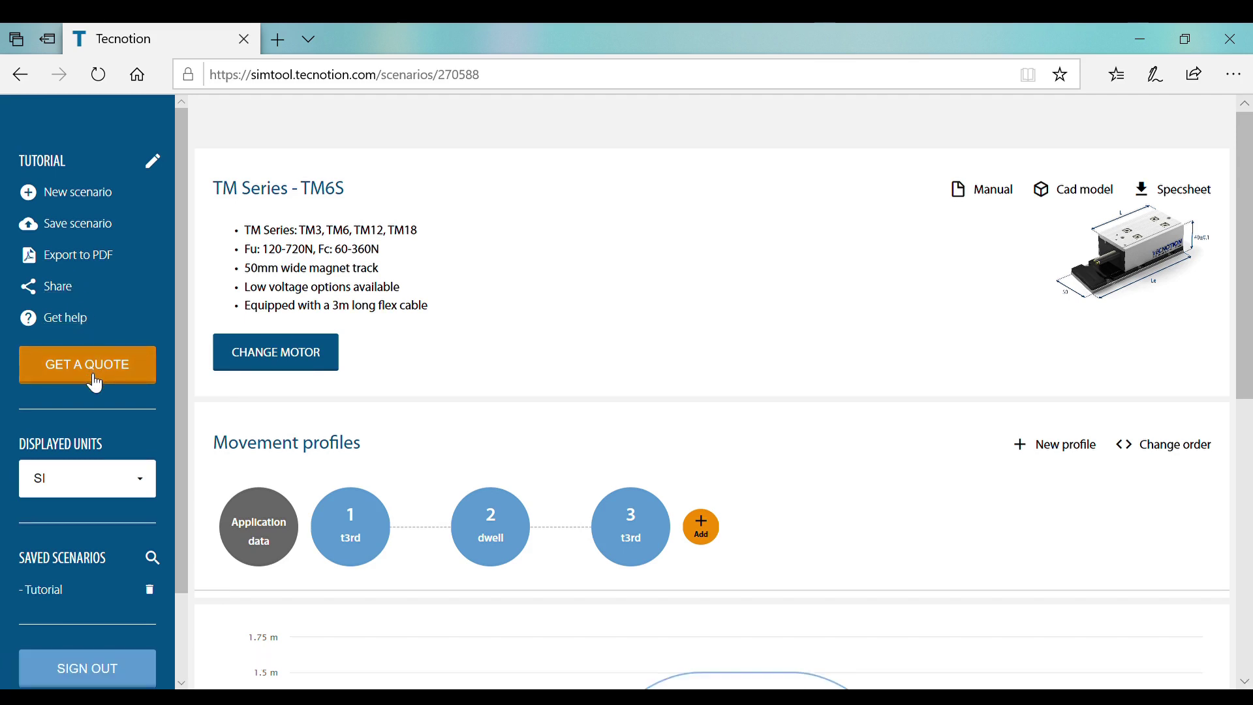
pyautogui.click(87, 481)
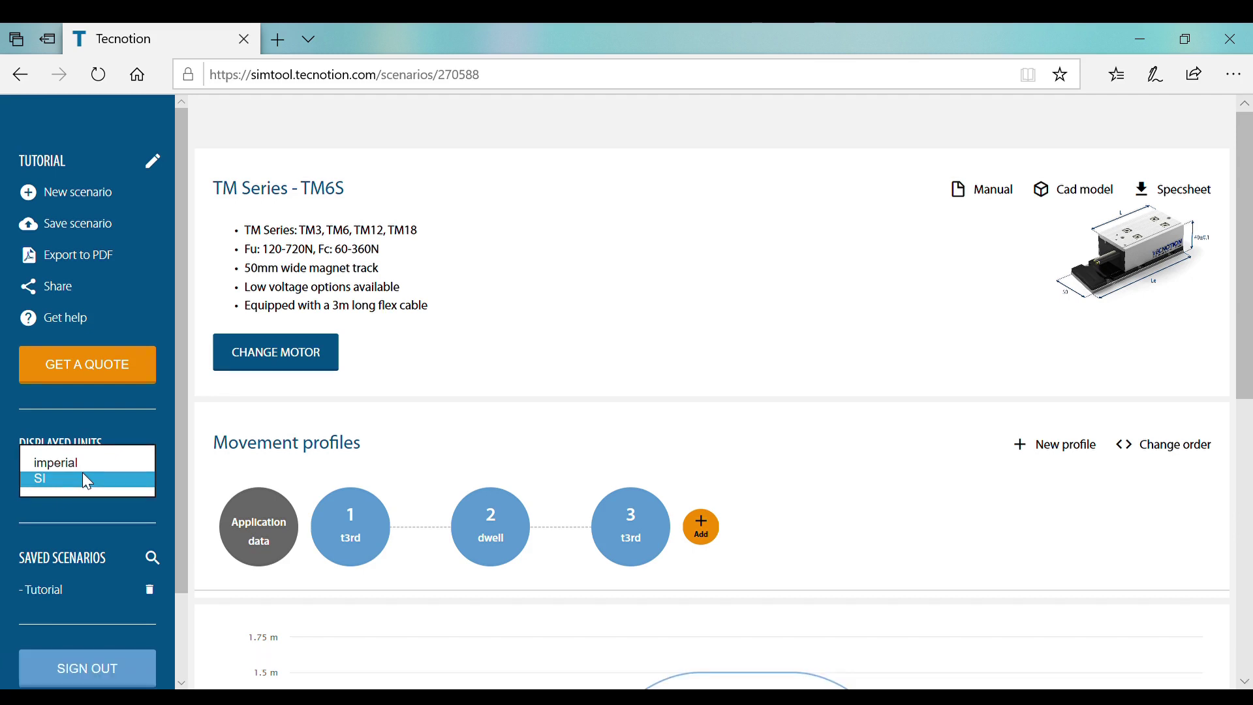
pyautogui.click(83, 475)
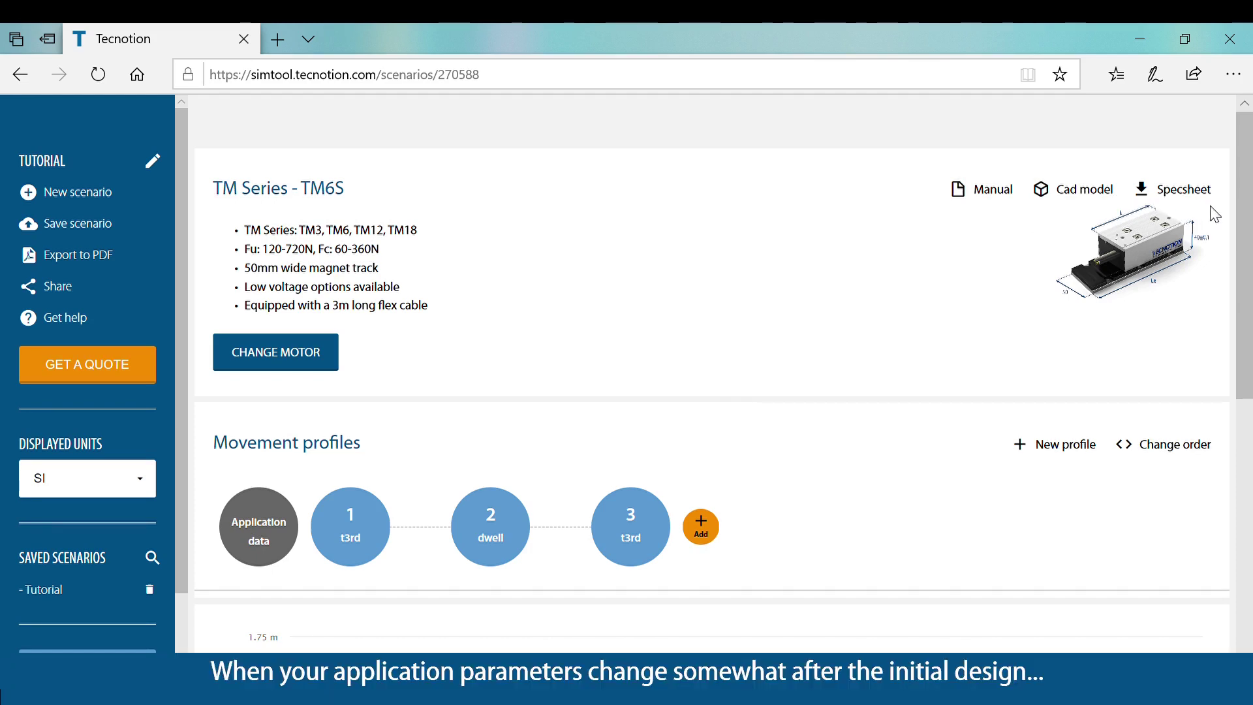
# Step: Set the application's moving mass to 78 kg, raising coil temperature to 92.82 °C
pyautogui.moveTo(1247, 238); pyautogui.dragTo(1250, 390)
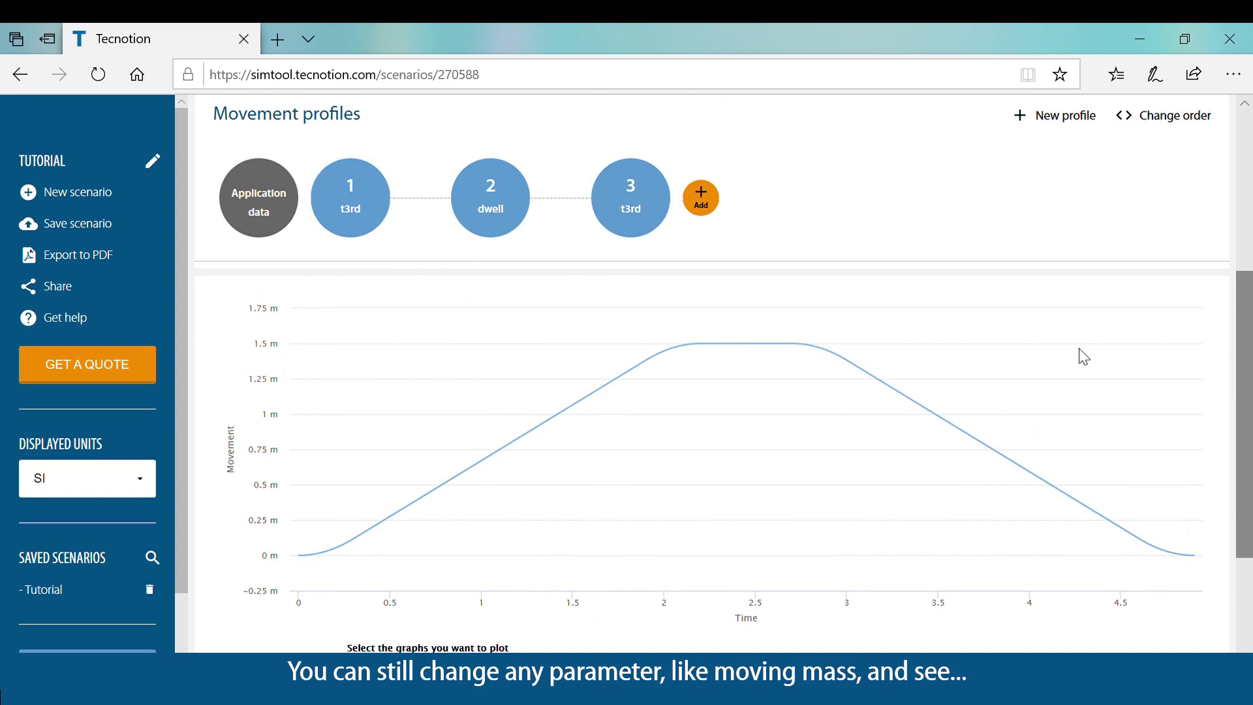
pyautogui.click(257, 208)
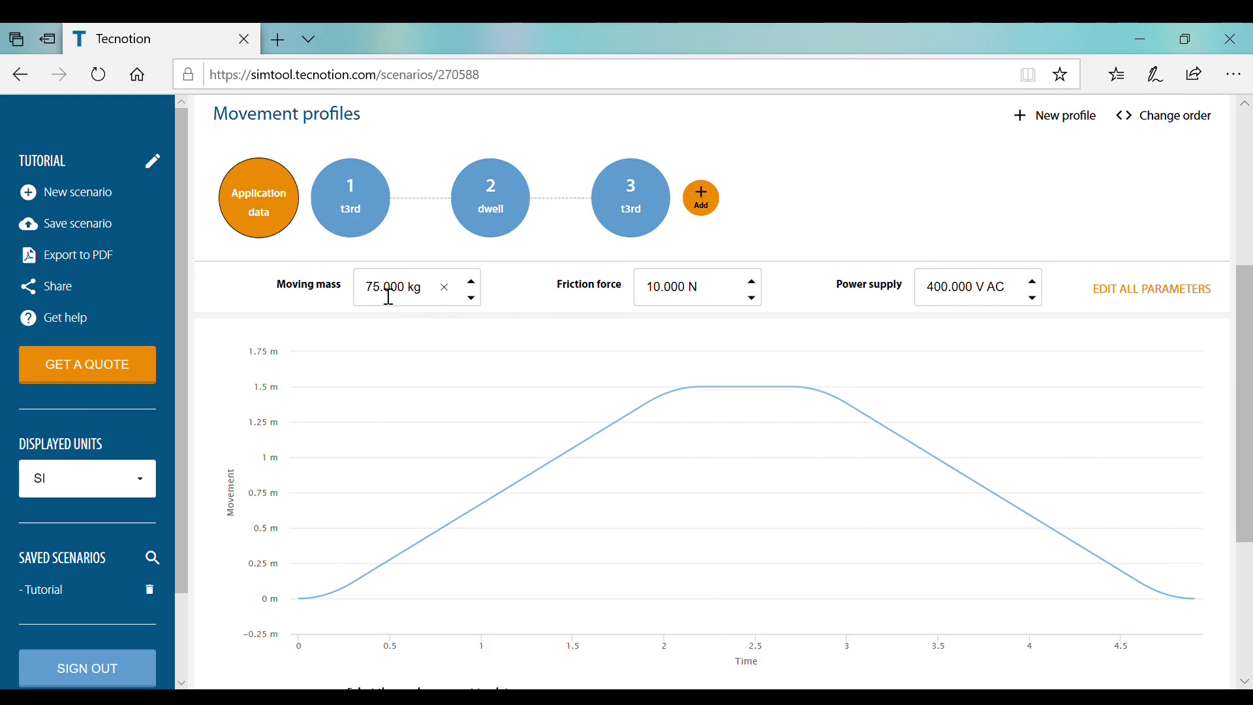
pyautogui.press('BackSpace')
pyautogui.write('8')
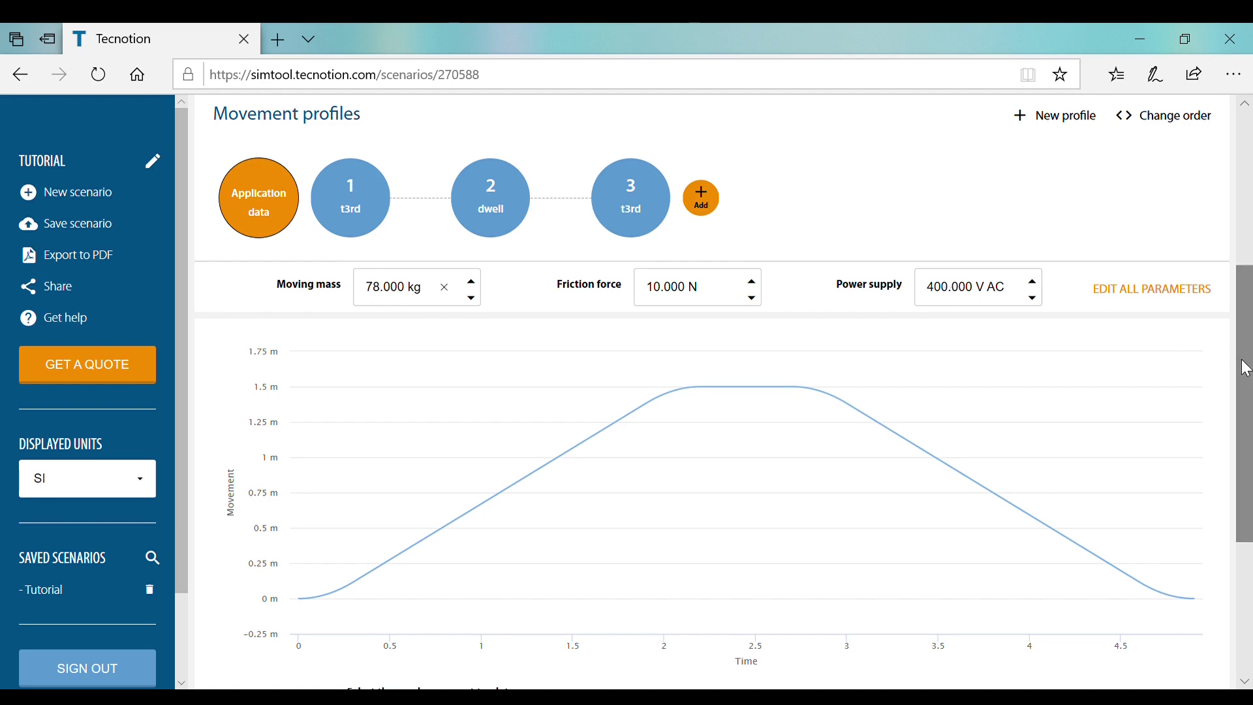
pyautogui.moveTo(1242, 364); pyautogui.dragTo(1247, 496)
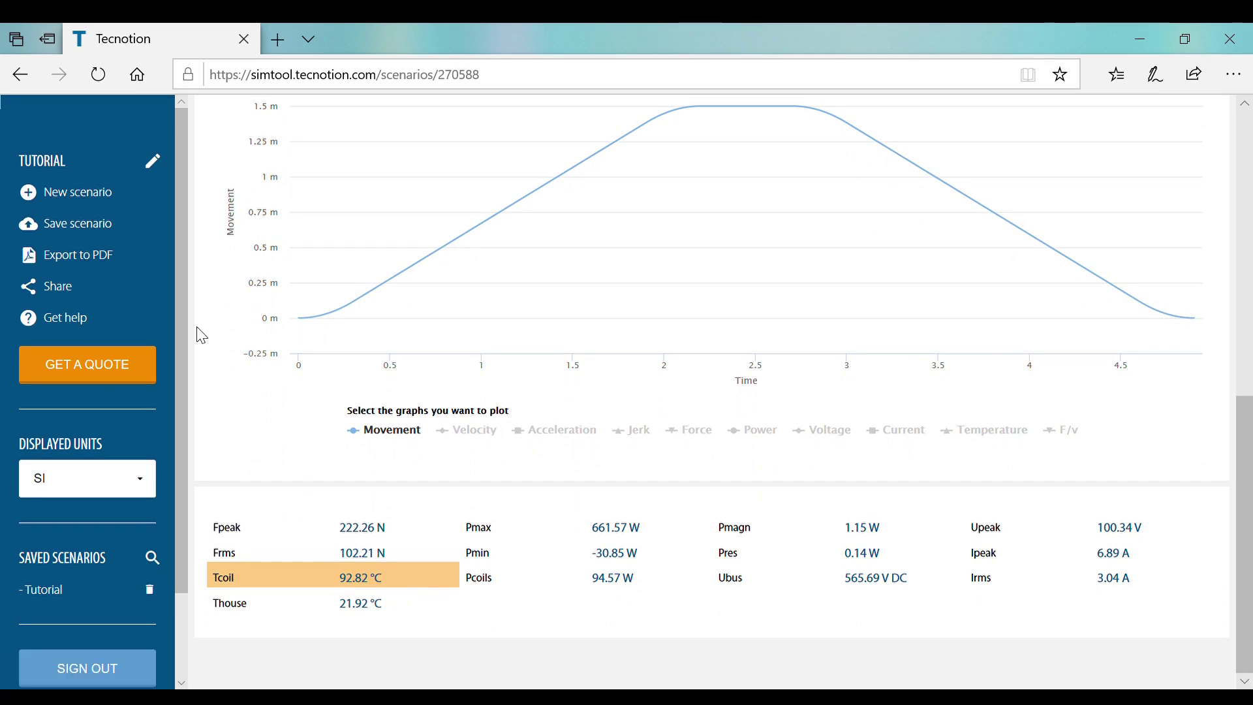
# Step: Save the 78 kg scenario as a new scenario named 'Tutorial 2'
pyautogui.click(98, 228)
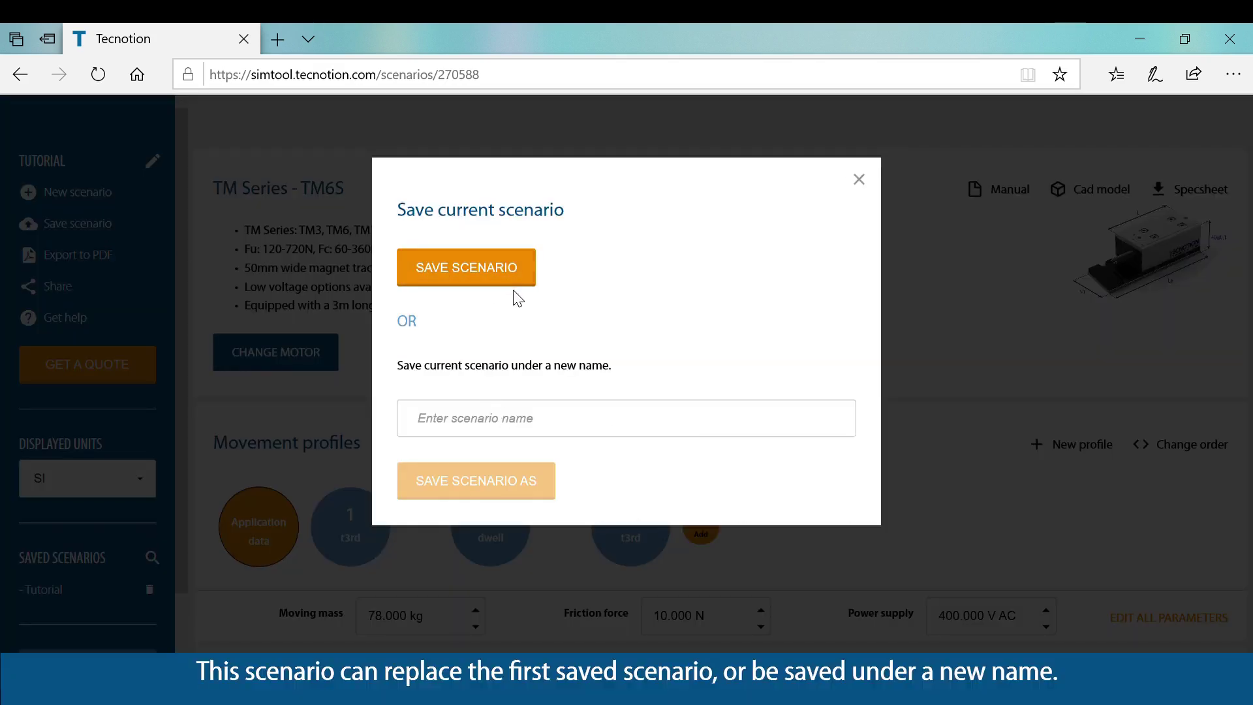
pyautogui.click(523, 428)
pyautogui.write('Tutor')
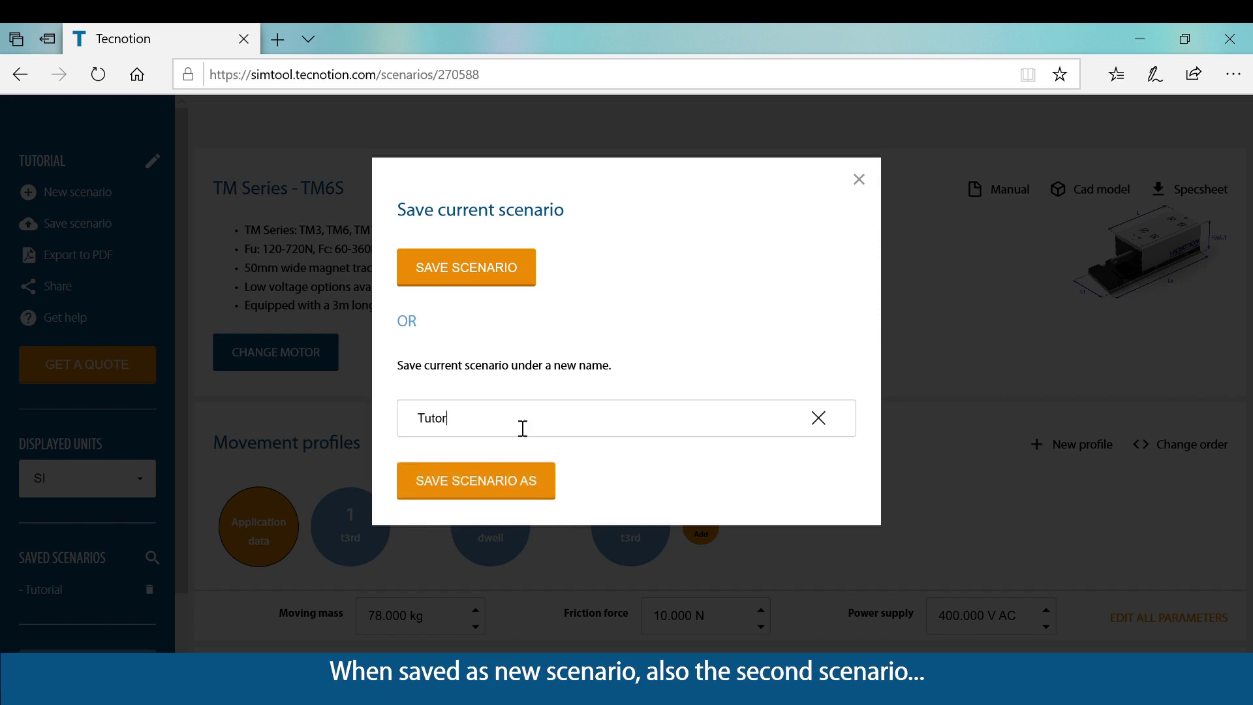
pyautogui.write('ial 2')
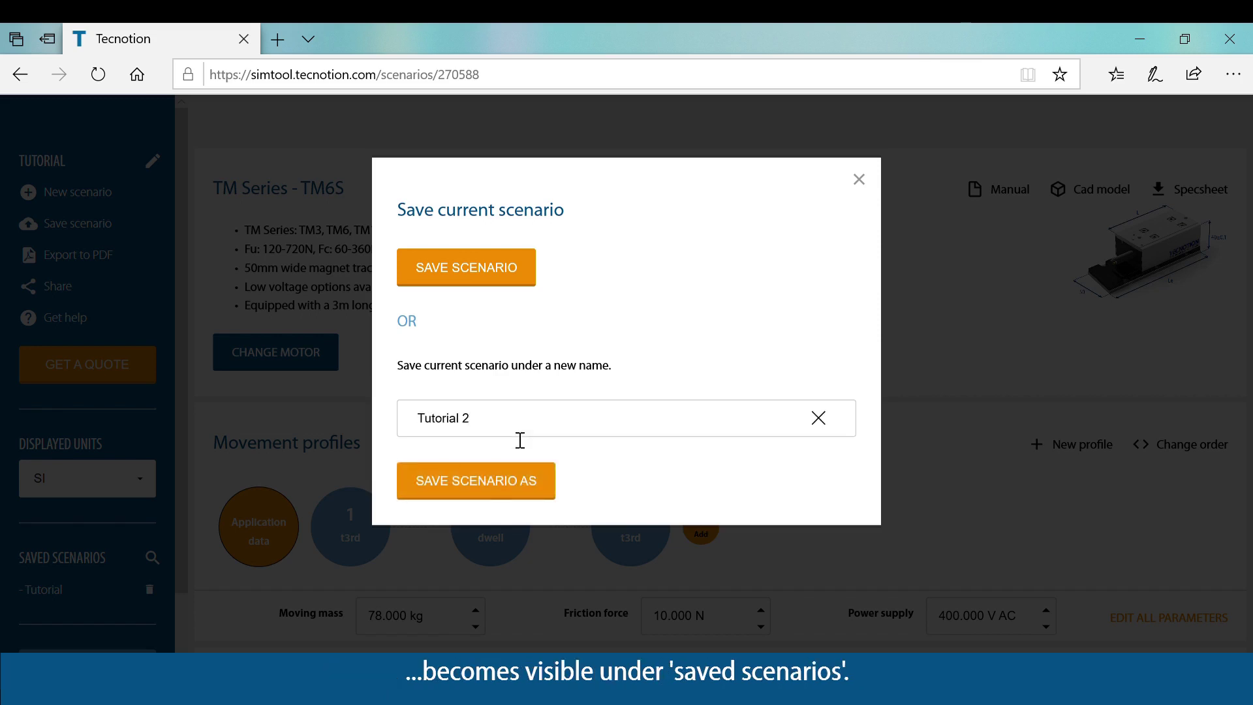
pyautogui.click(493, 486)
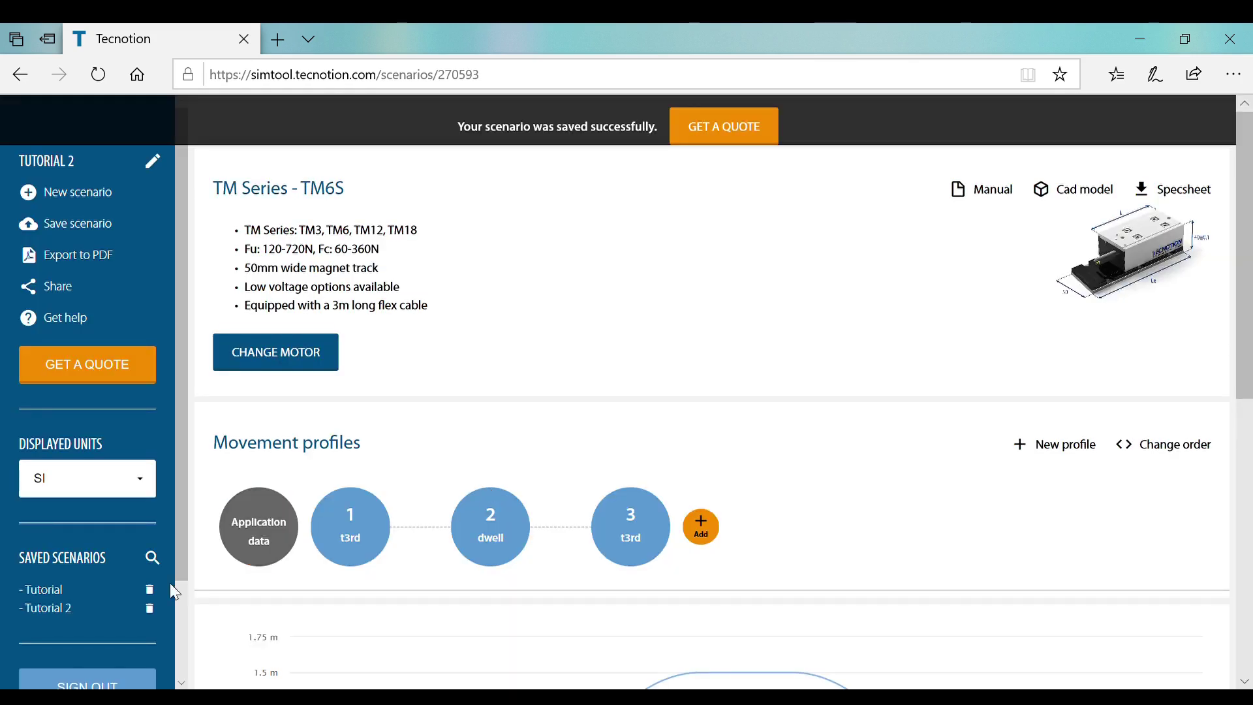